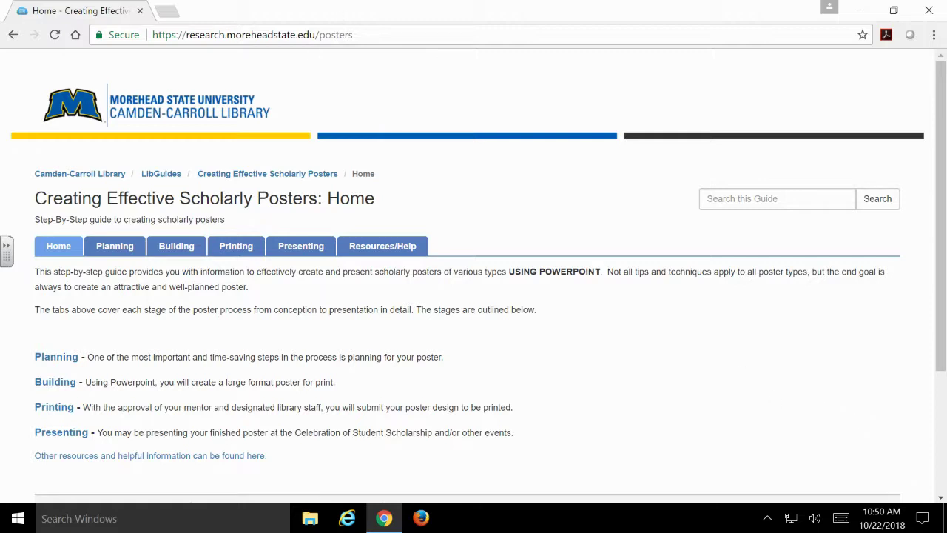
Skim the guide's Planning and Building pages, then scroll through the Printing page rules.
left_click(126, 253)
scroll(148, 258, "down", 4)
scroll(181, 185, "up", 3)
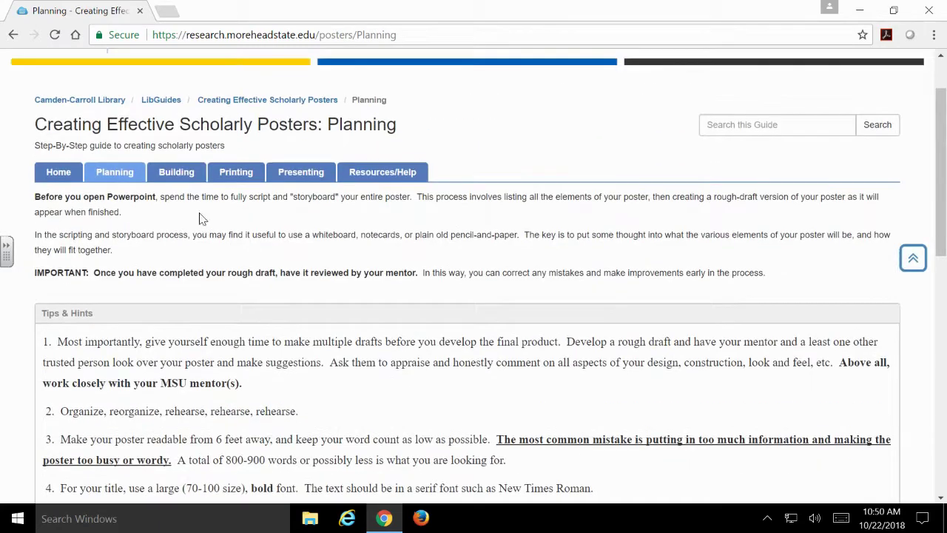
left_click(181, 180)
scroll(281, 304, "down", 2)
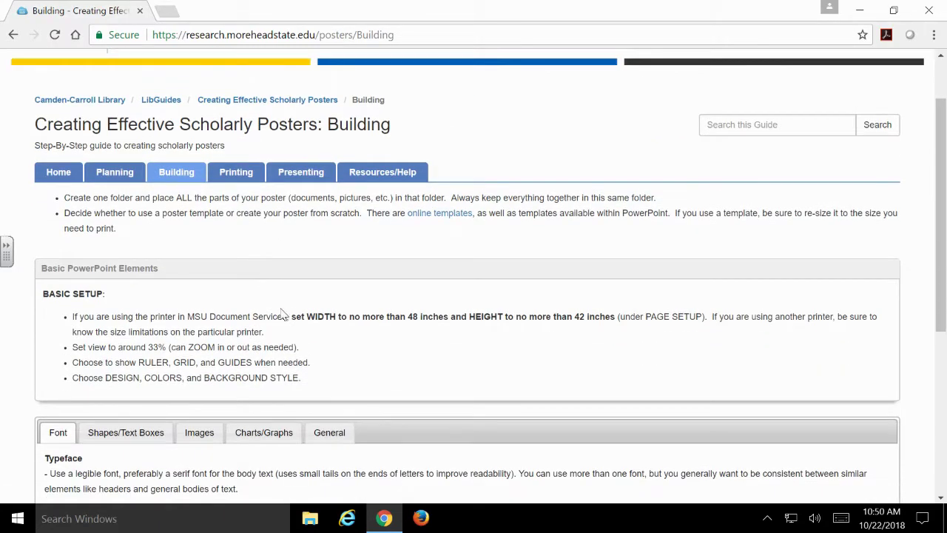
scroll(275, 299, "up", 2)
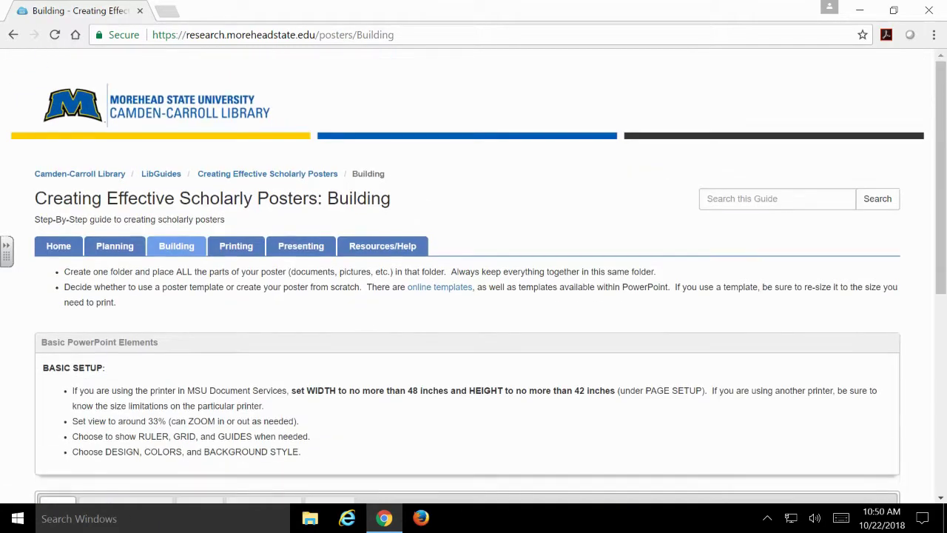
left_click(234, 253)
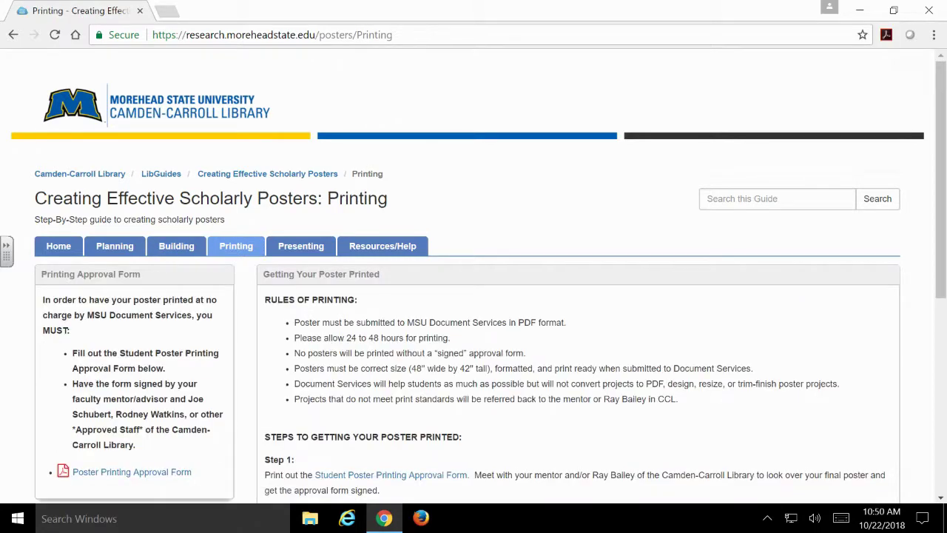
scroll(479, 349, "down", 1)
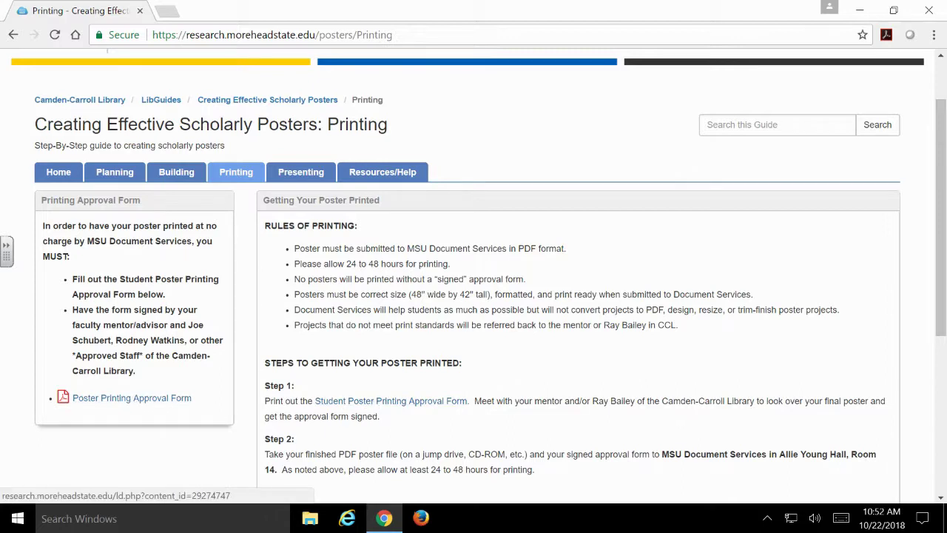
Open the Student Poster Printing Approval Form PDF, dismiss the Acrobat offer, and scroll to the contact details.
left_click(132, 399)
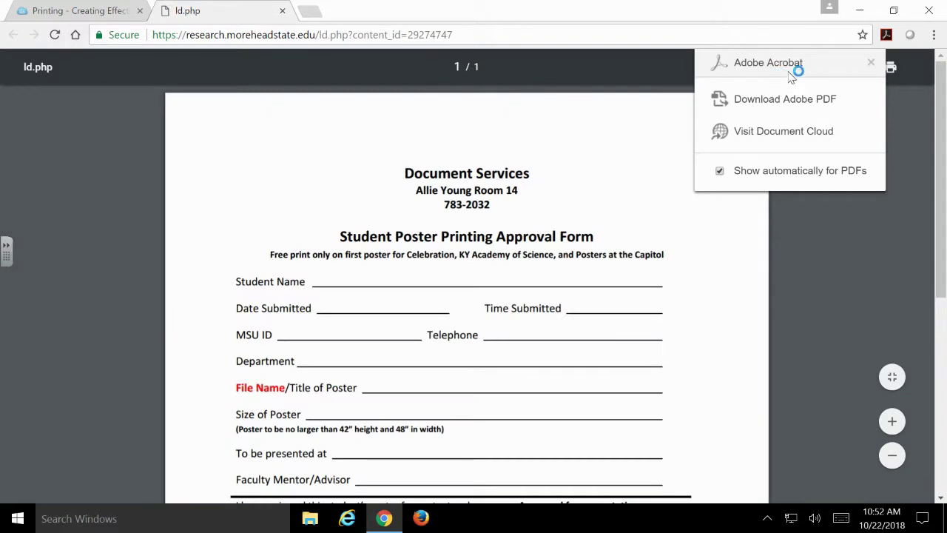
left_click(871, 63)
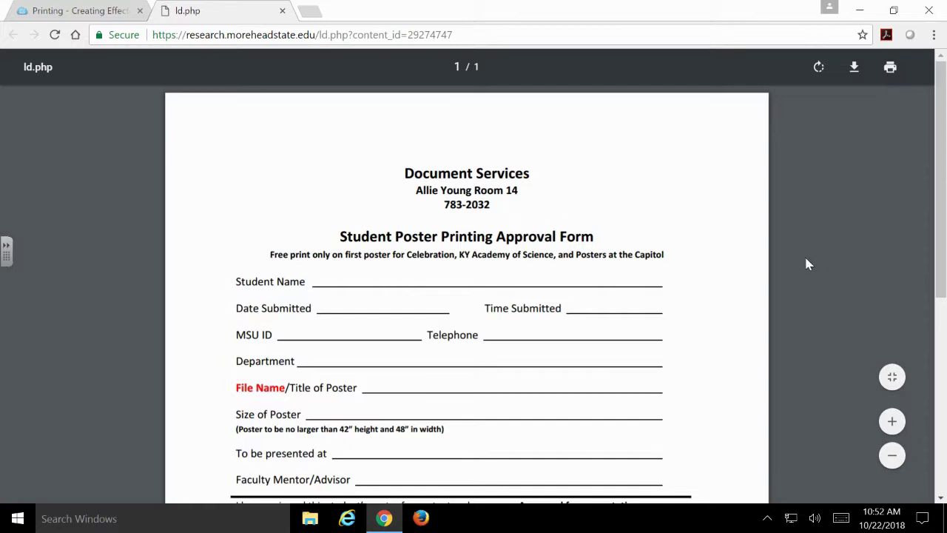
scroll(628, 239, "down", 1)
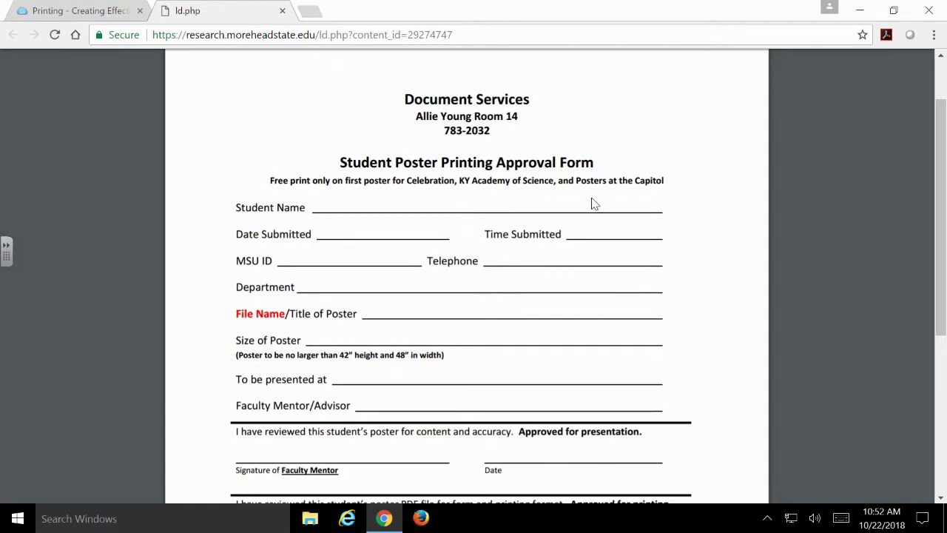
scroll(466, 274, "down", 2)
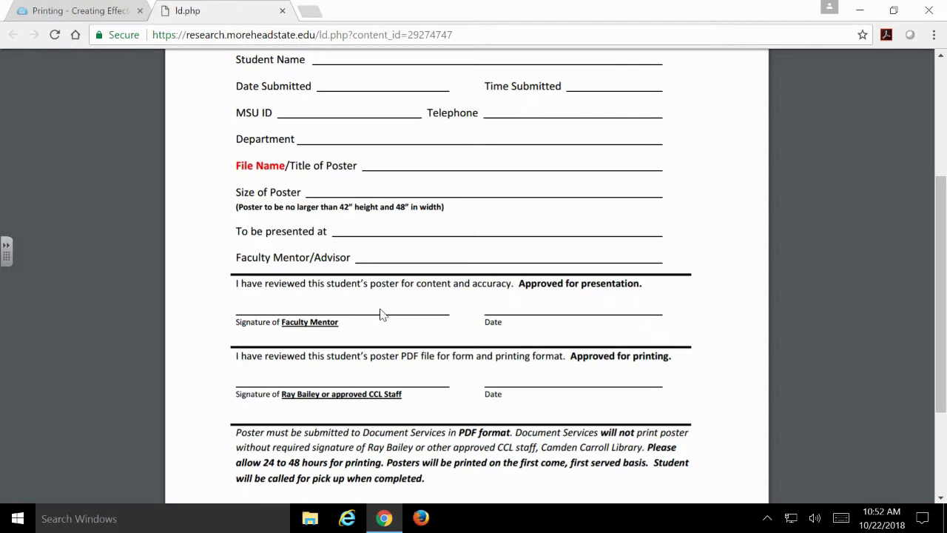
scroll(387, 313, "down", 1)
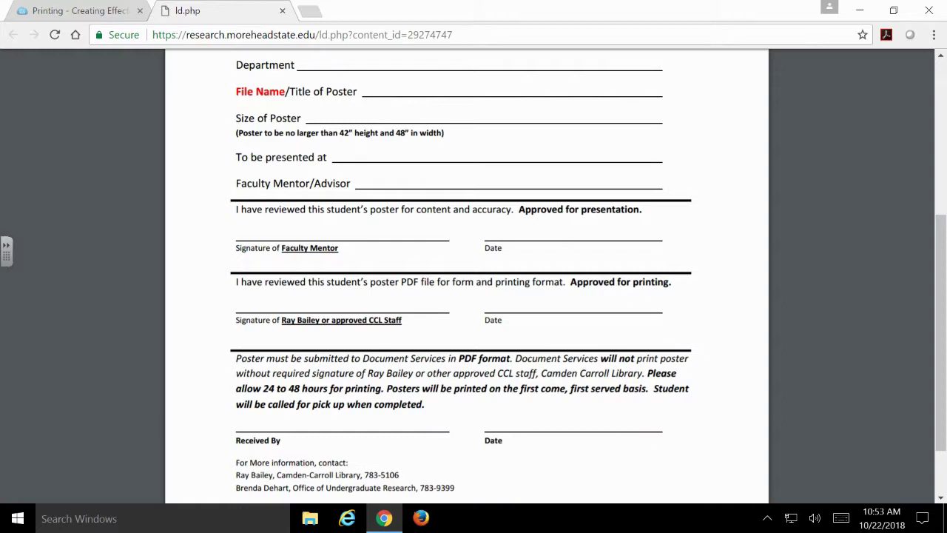
scroll(406, 289, "down", 1)
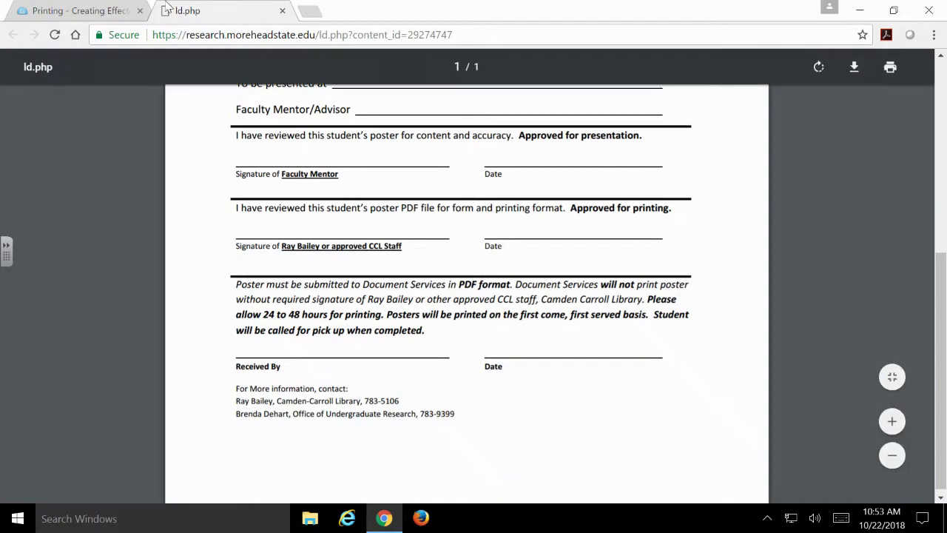
Return to the Printing page, then inspect the Overview text and toolkit web address on UCF_Poster.
left_click(127, 10)
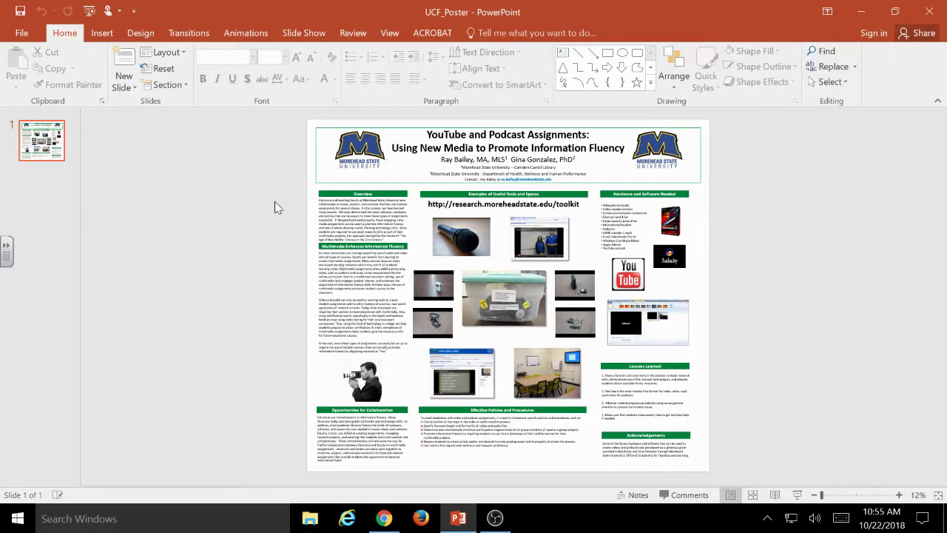
left_click(348, 212)
left_click(444, 193)
left_click(265, 189)
left_click(44, 213)
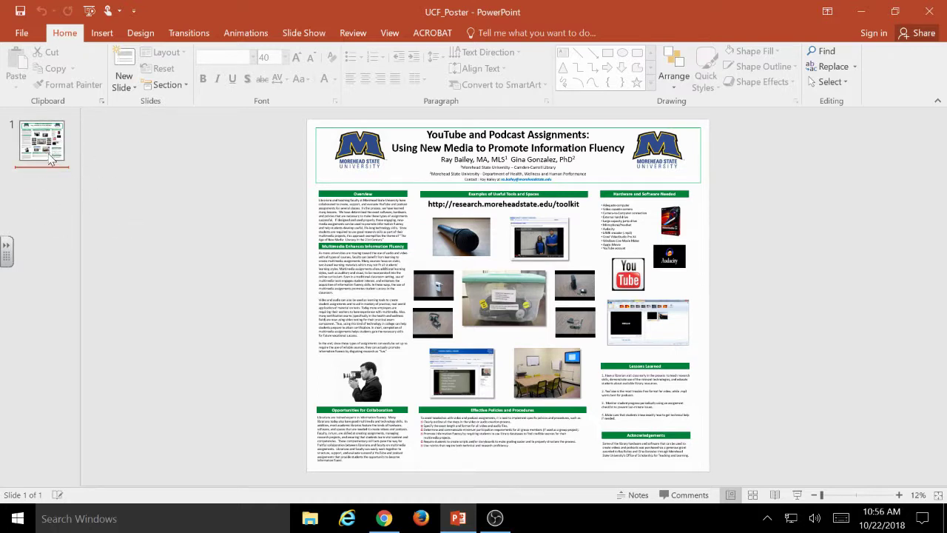
left_click(42, 141)
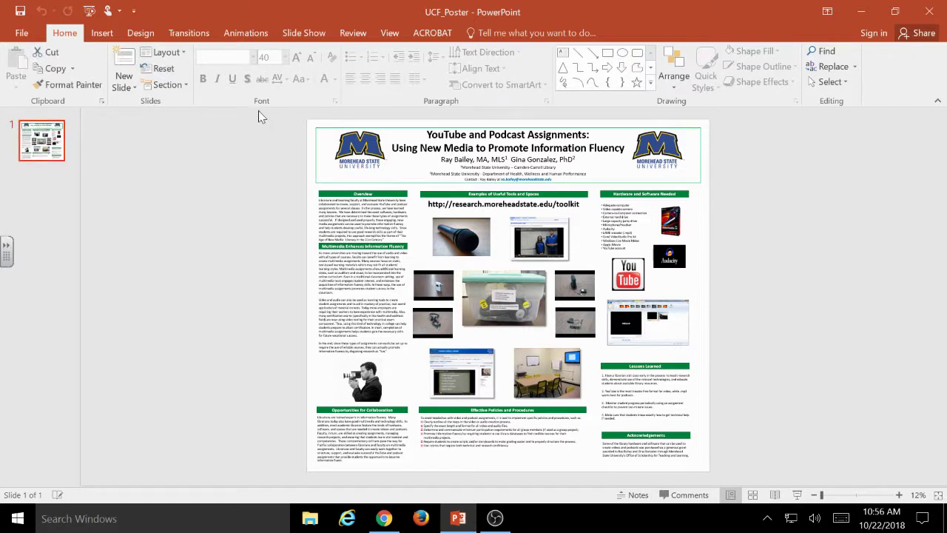
Check that Custom Slide Size shows 48 in width and 42 in height, then cancel.
left_click(140, 33)
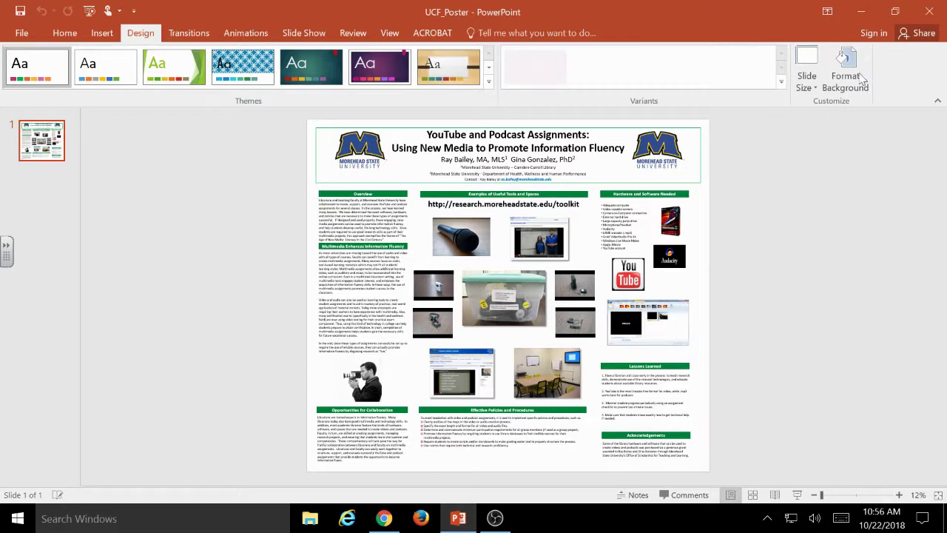
left_click(812, 87)
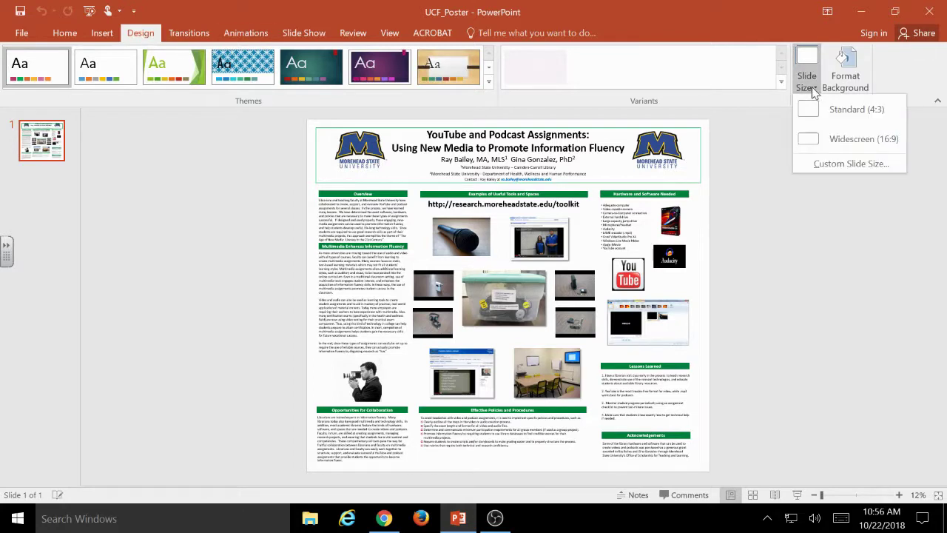
left_click(849, 164)
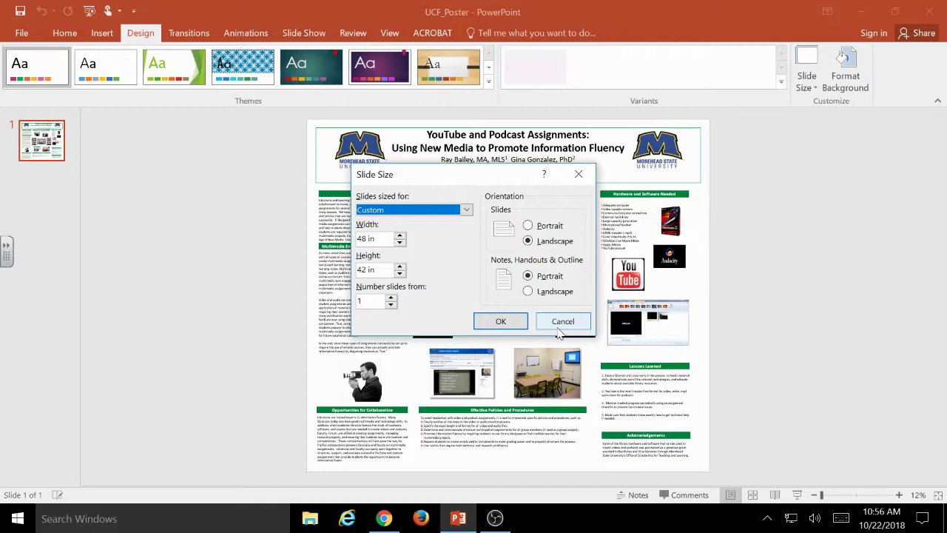
left_click(551, 329)
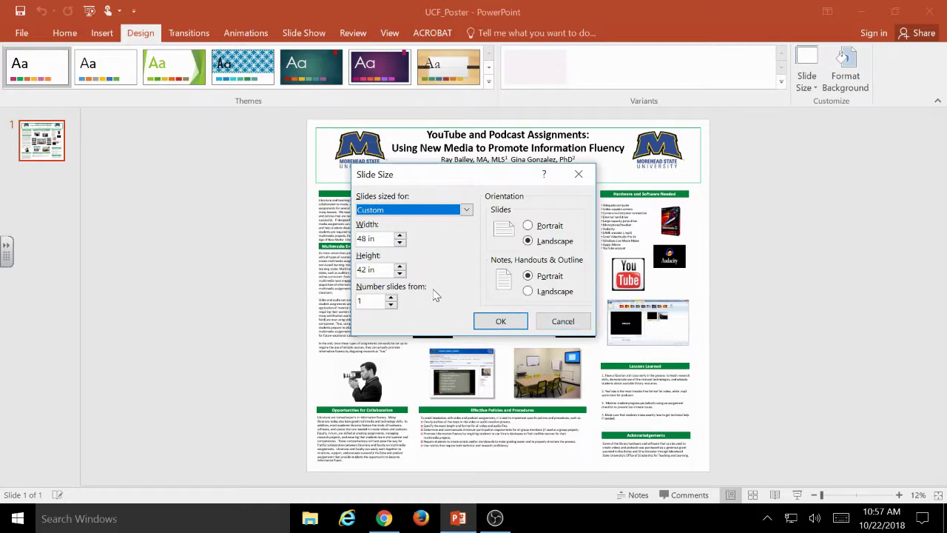
left_click(562, 321)
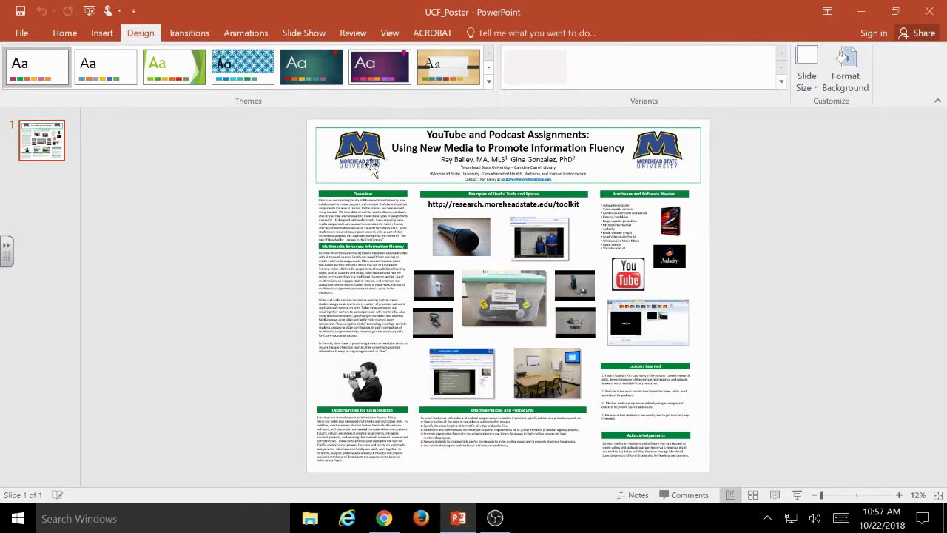
Select the left Morehead State logo, zoom to 34%, and pan around the poster.
left_click(362, 161)
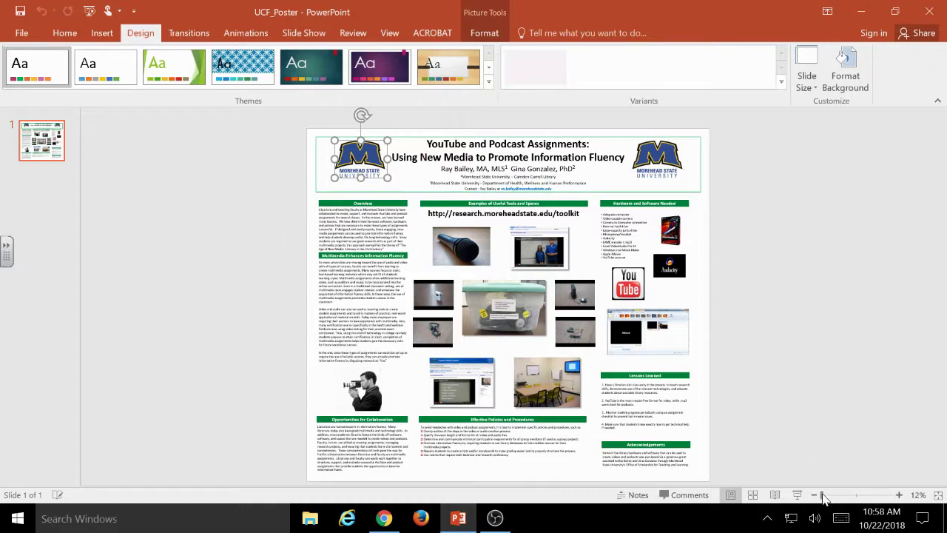
left_click_drag(822, 496, 851, 498)
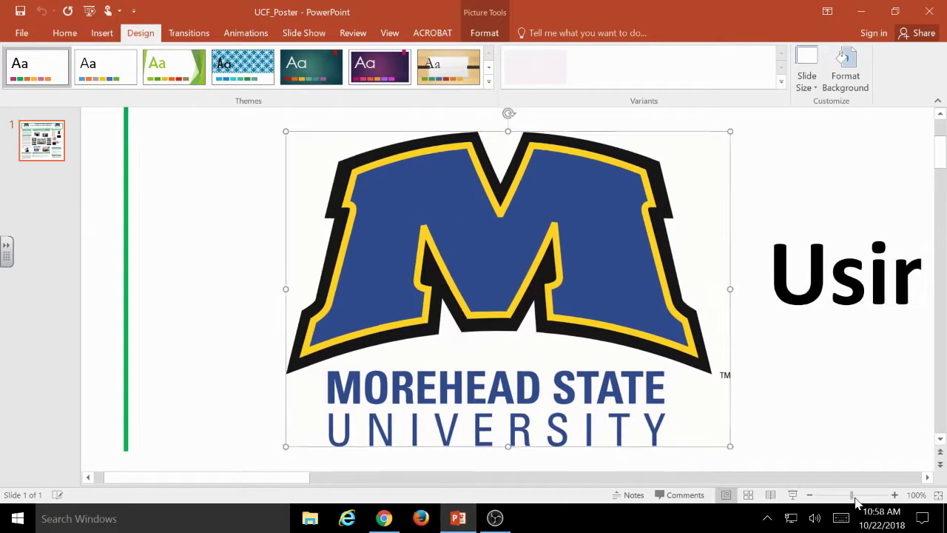
left_click(102, 227)
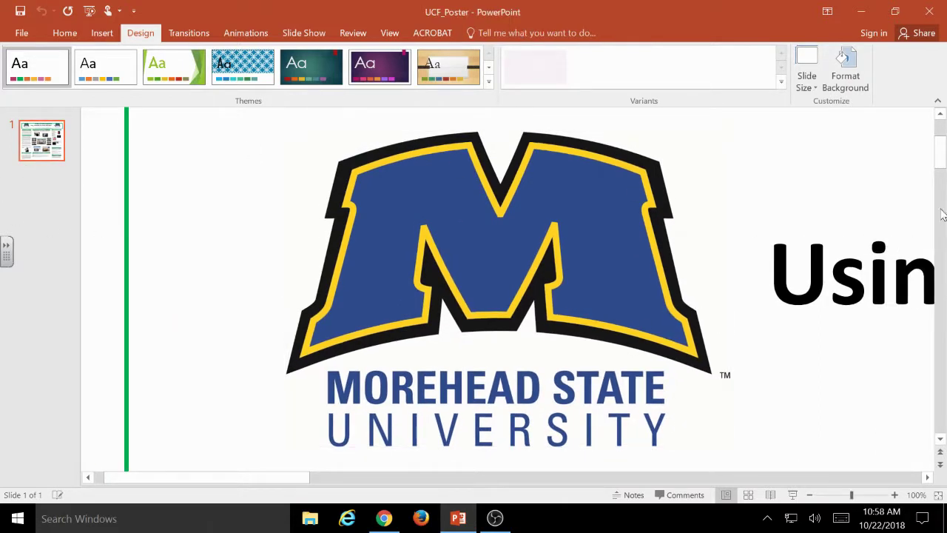
scroll(942, 192, "up", 3)
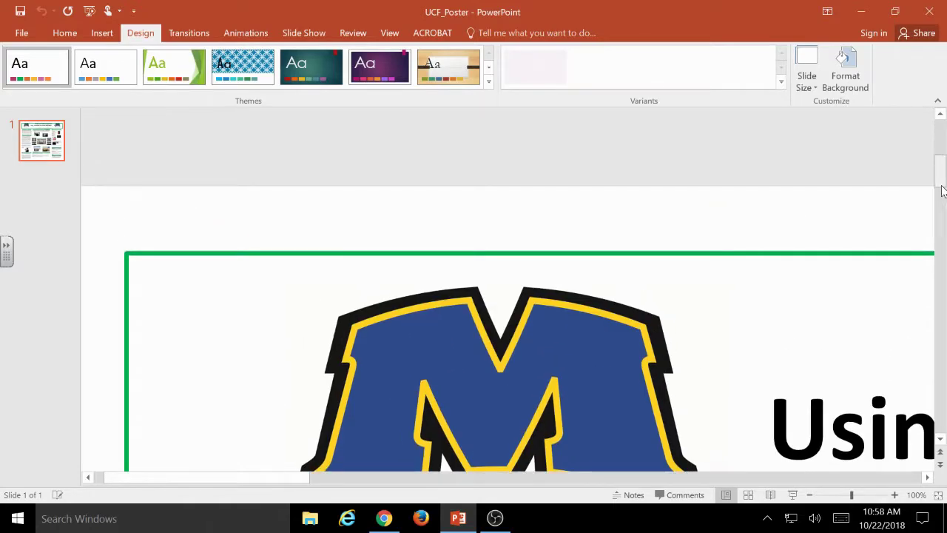
left_click_drag(944, 201, 921, 130)
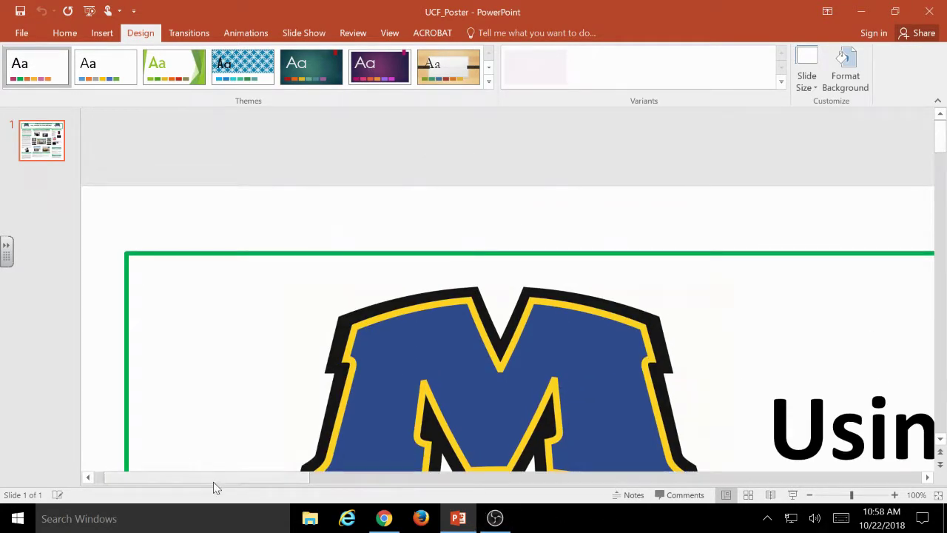
left_click_drag(215, 481, 897, 482)
scroll(469, 296, "down", 2)
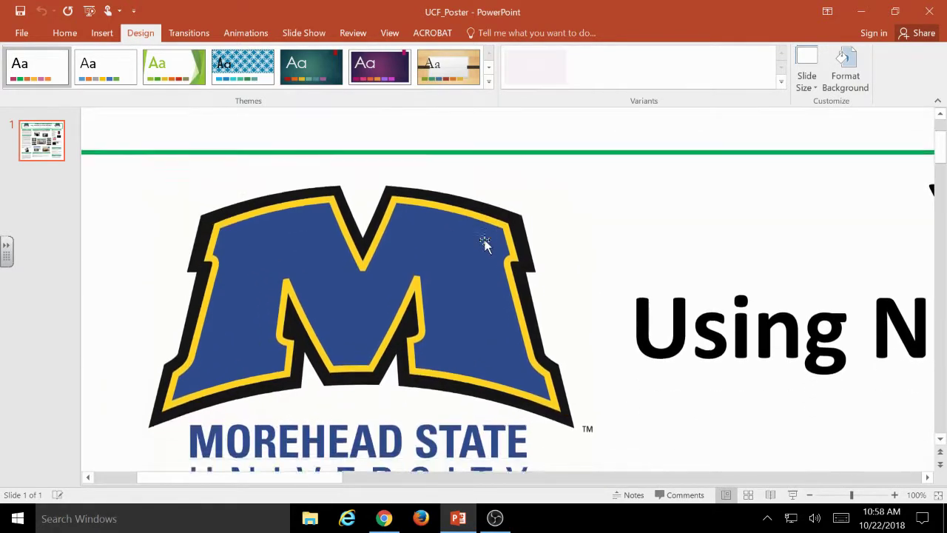
scroll(485, 240, "down", 1)
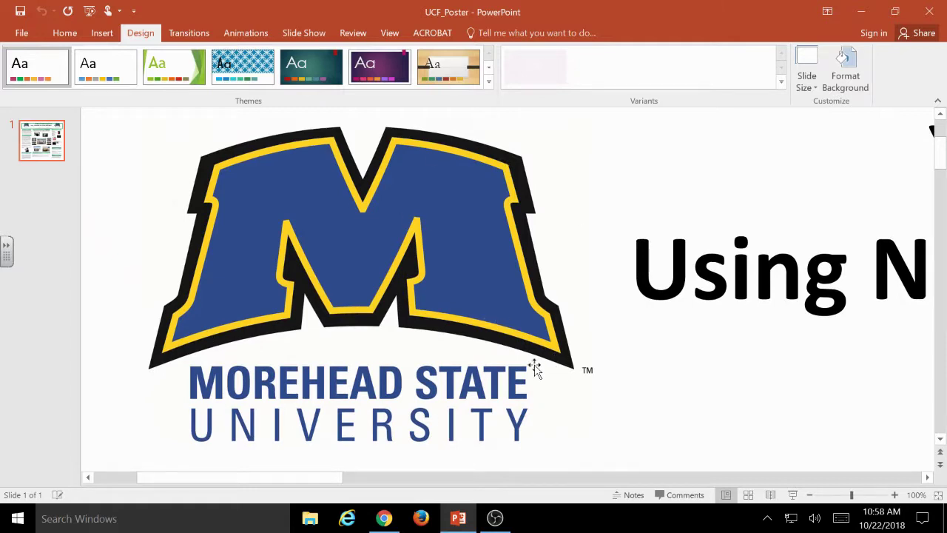
scroll(614, 321, "down", 4)
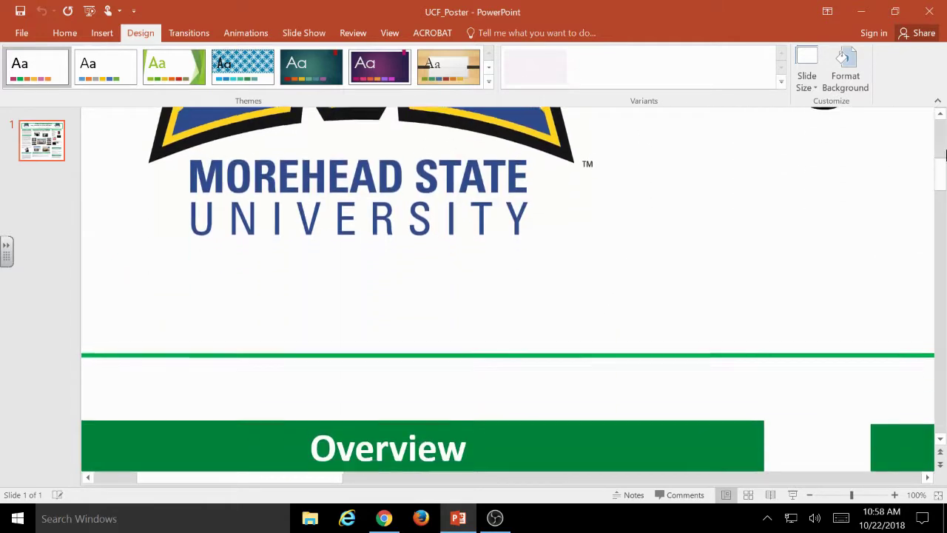
left_click_drag(943, 153, 943, 185)
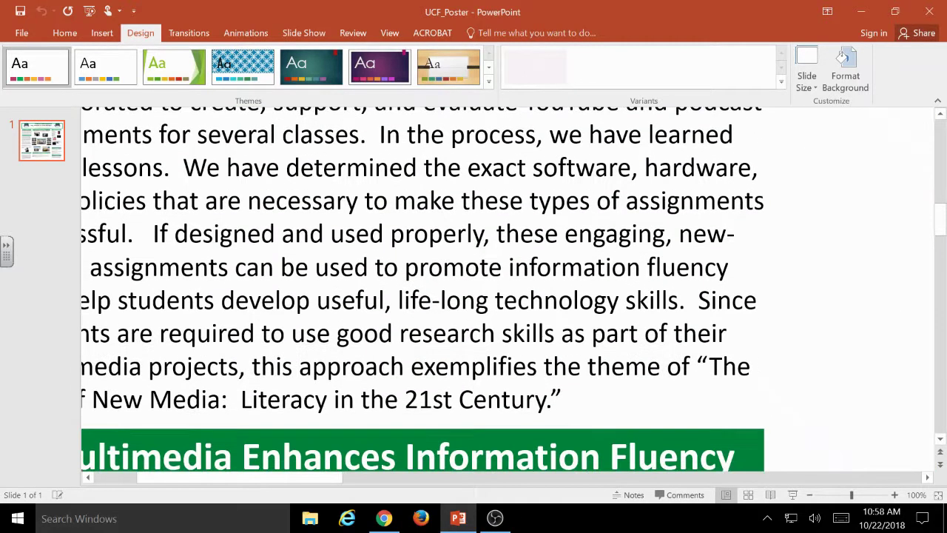
scroll(422, 290, "up", 3)
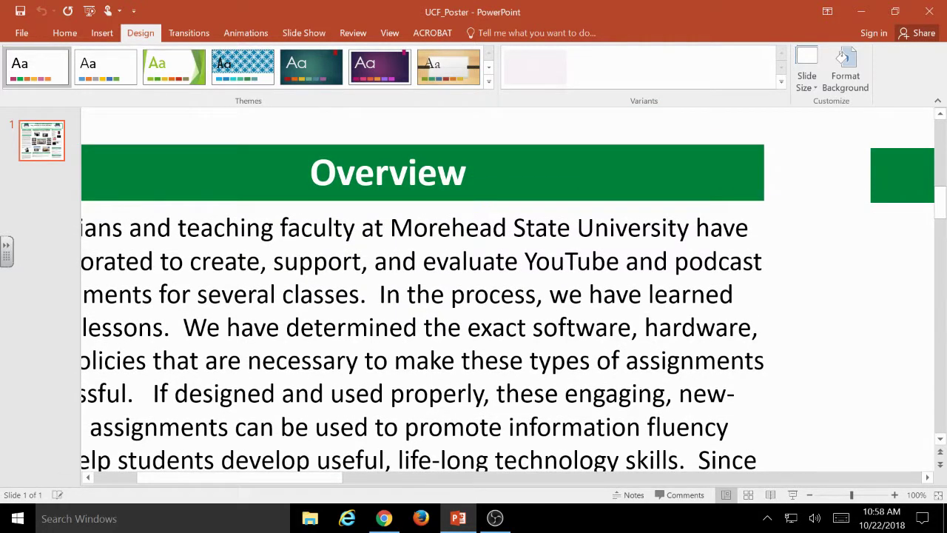
Inspect the Overview paragraph, Overview heading and author line text and their Home formatting.
left_click(479, 227)
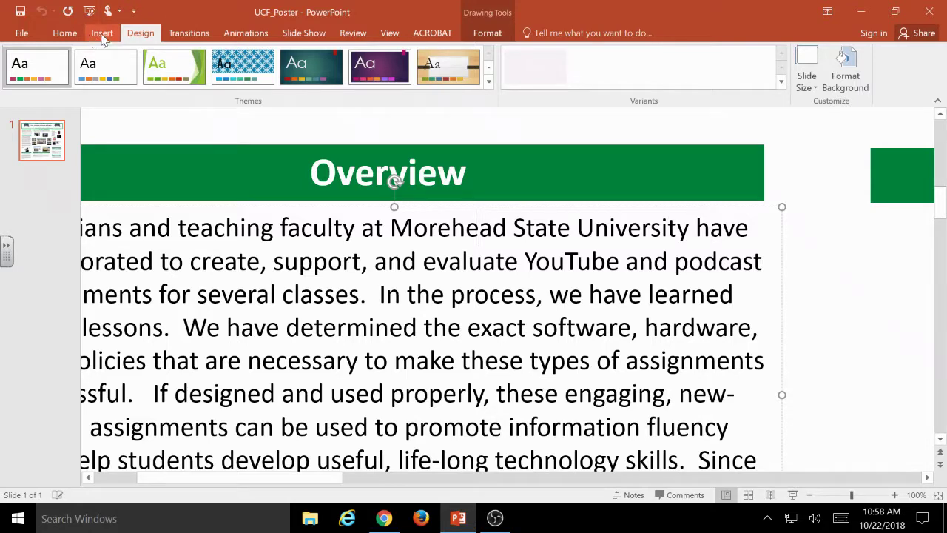
left_click(65, 33)
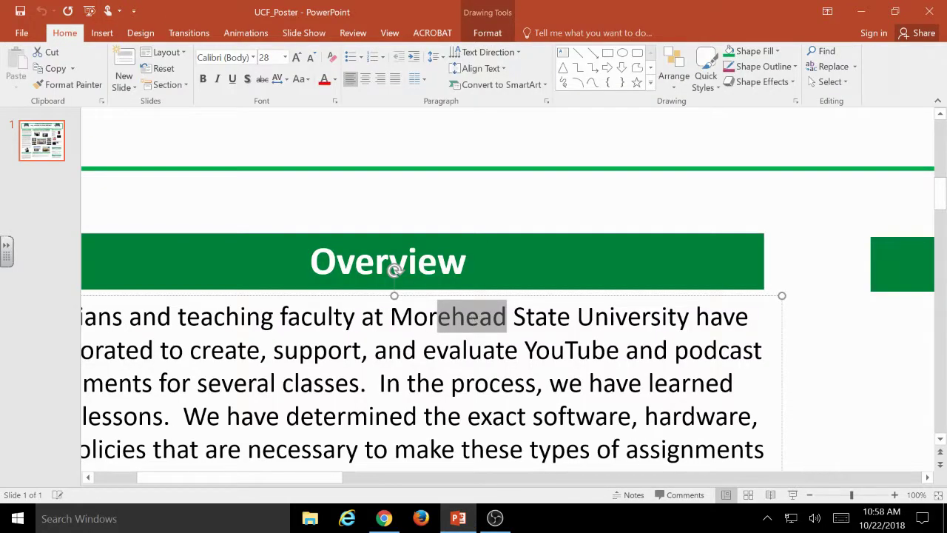
left_click(389, 260)
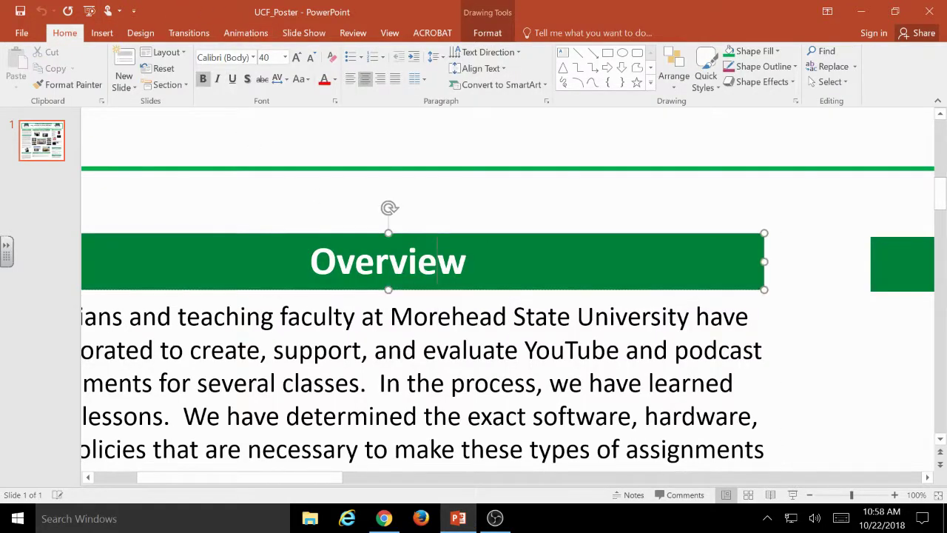
left_click_drag(390, 260, 438, 262)
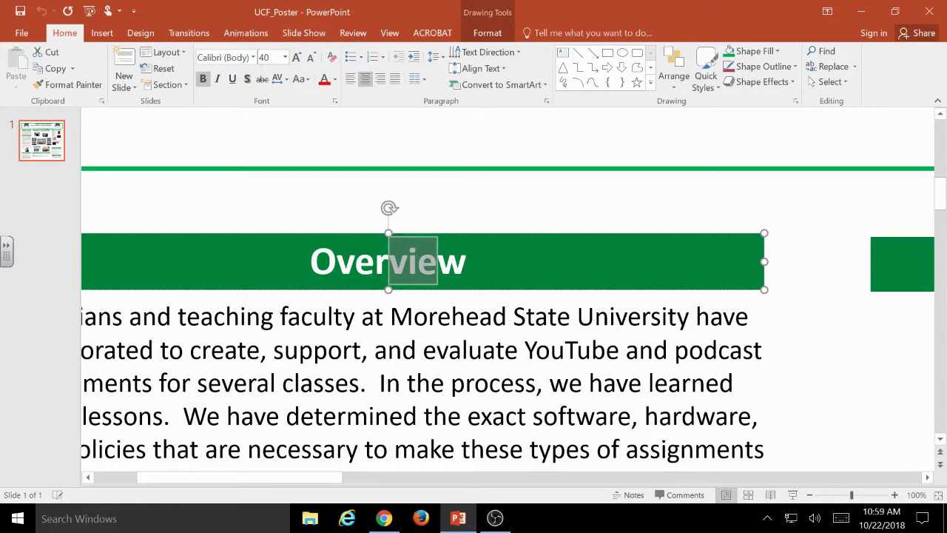
left_click(317, 186)
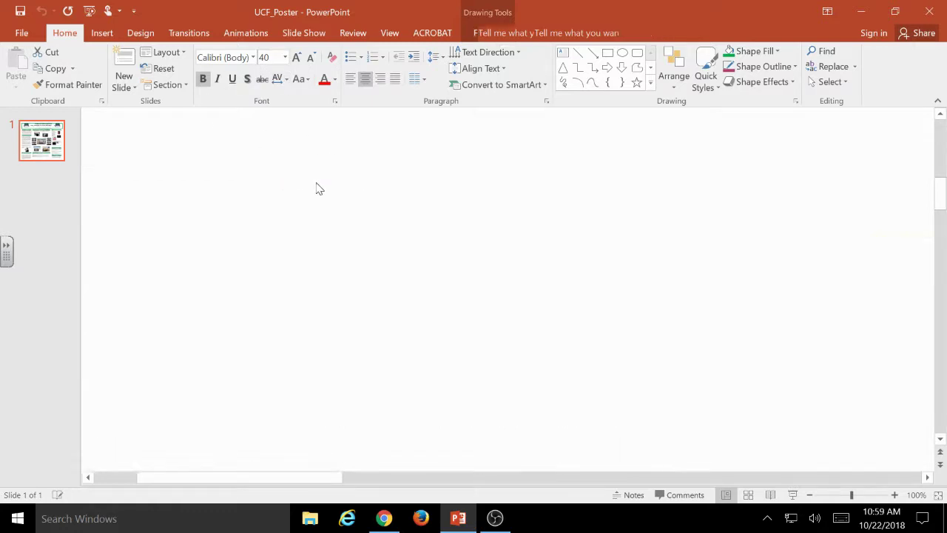
scroll(318, 185, "up", 5)
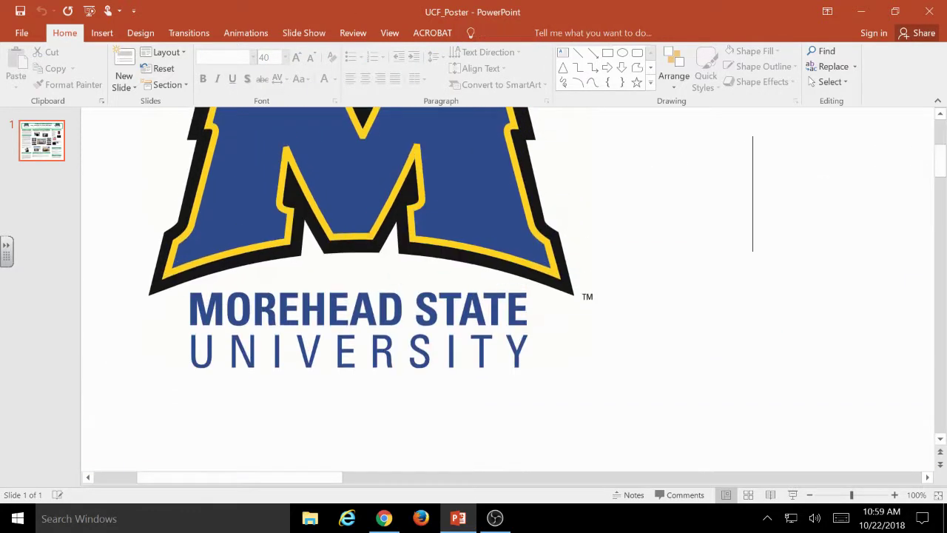
left_click_drag(321, 478, 449, 478)
left_click(587, 292)
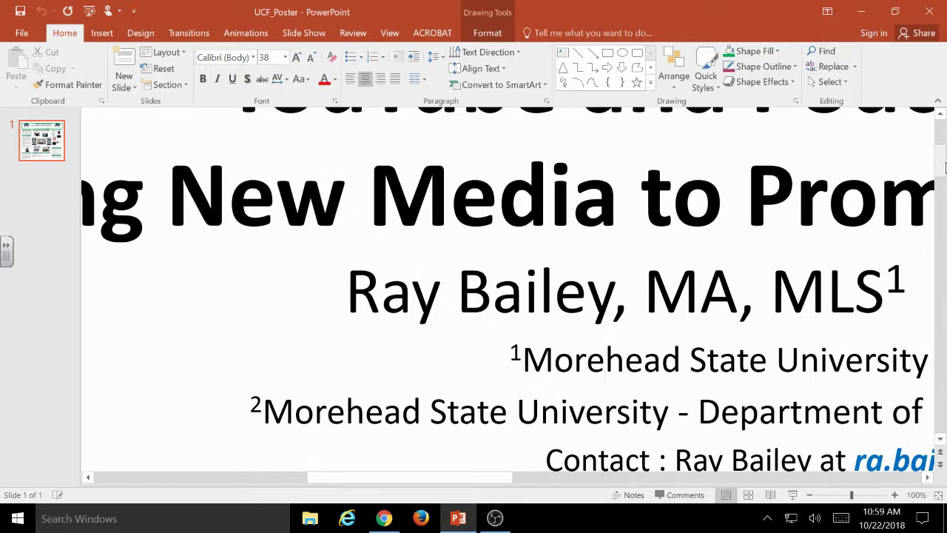
Scroll through the remaining sections and zoom out to 24% to view the whole poster.
left_click_drag(940, 160, 938, 261)
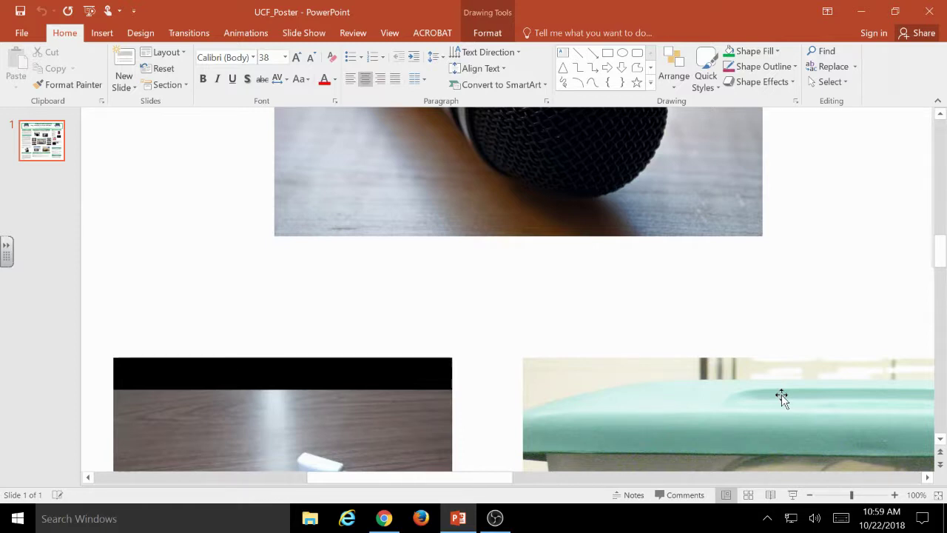
scroll(575, 395, "down", 2)
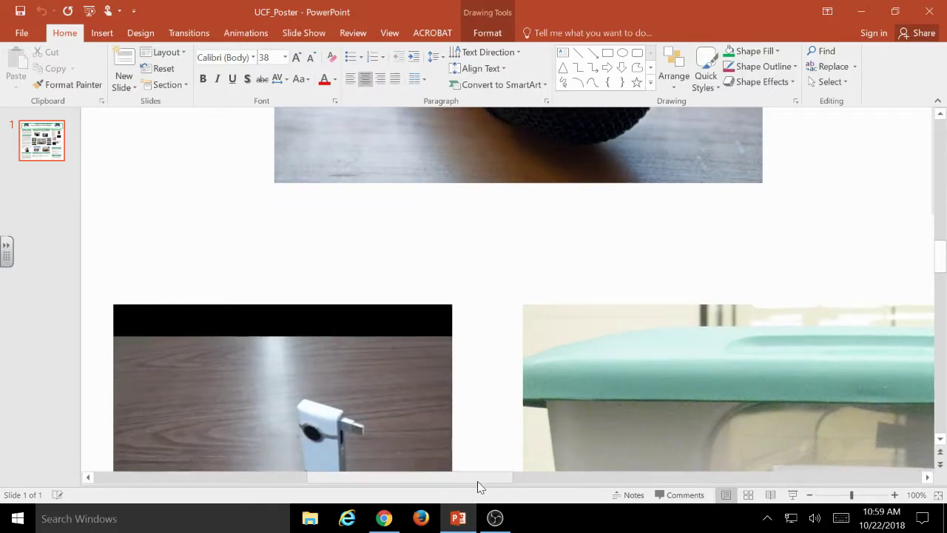
left_click_drag(466, 478, 279, 482)
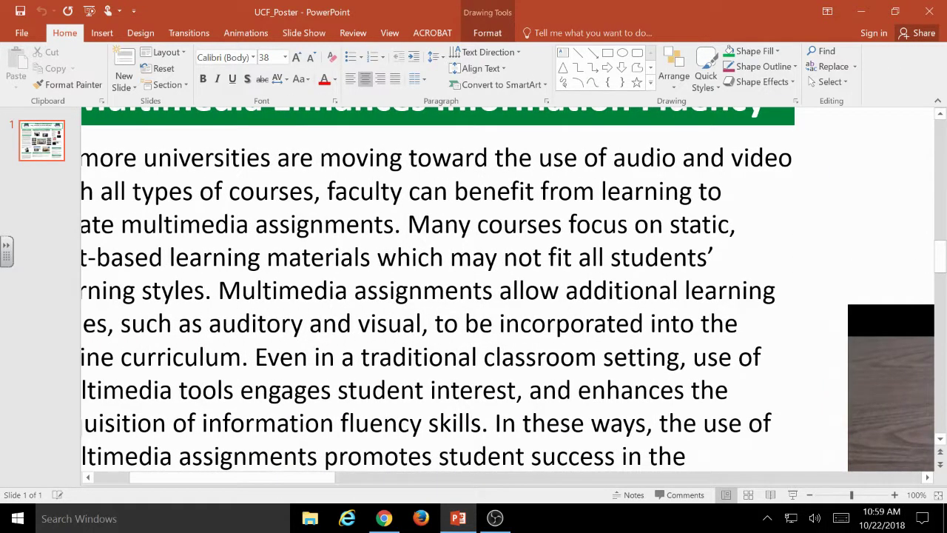
scroll(509, 289, "down", 15)
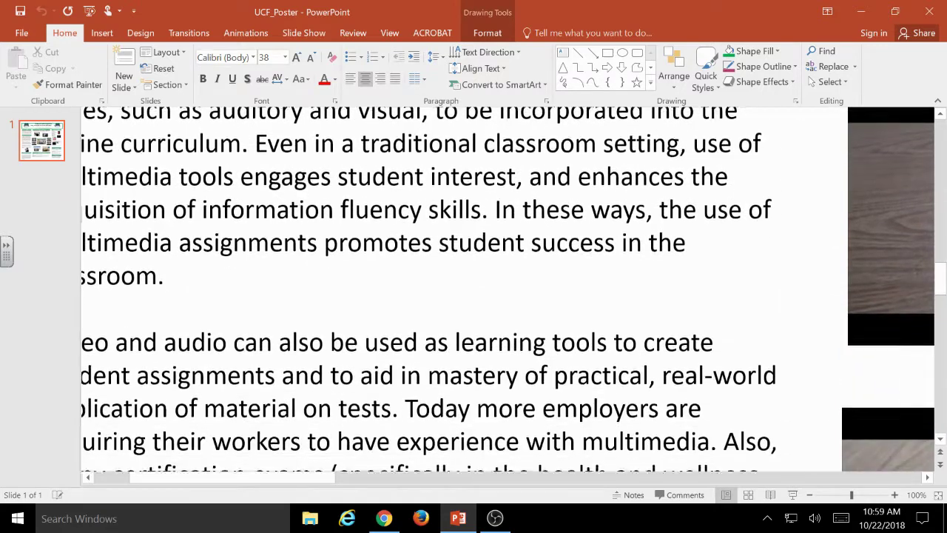
scroll(513, 290, "down", 3)
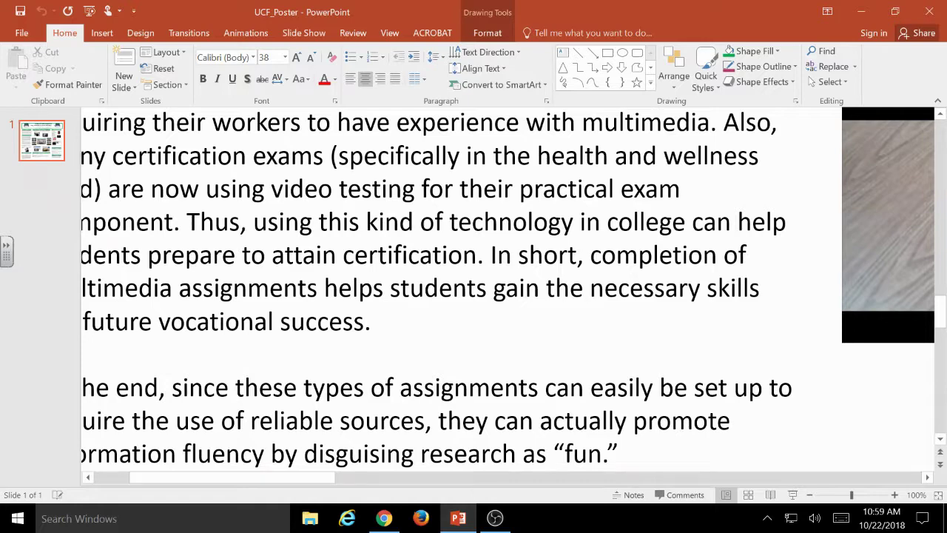
scroll(508, 289, "up", 20)
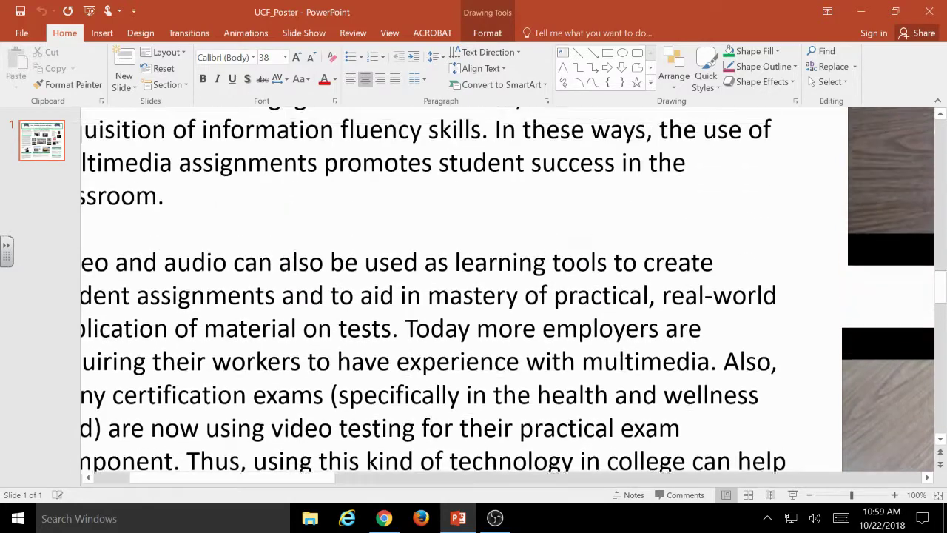
scroll(895, 360, "down", 8, "ctrl")
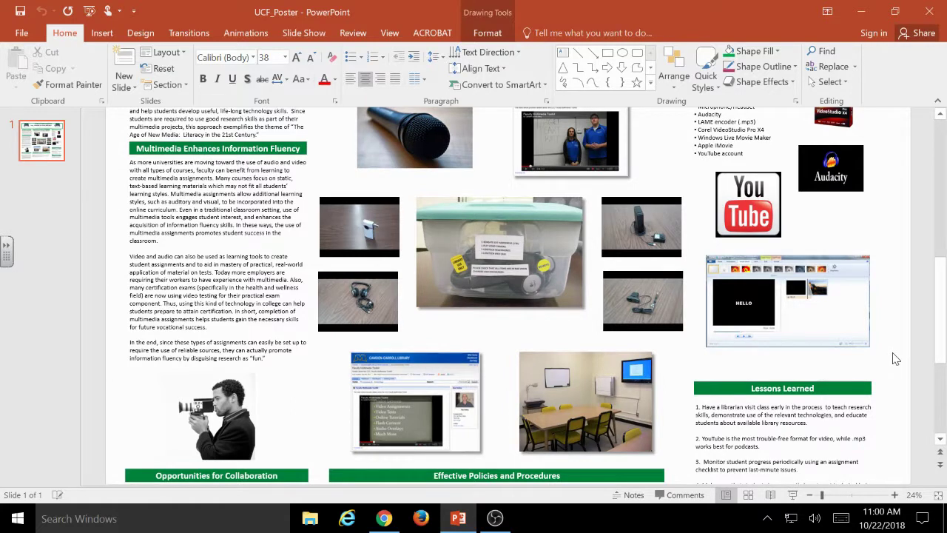
Zoom to 70%, then 100%, and scroll through the Hardware and Software Needed list and images.
left_click(837, 495)
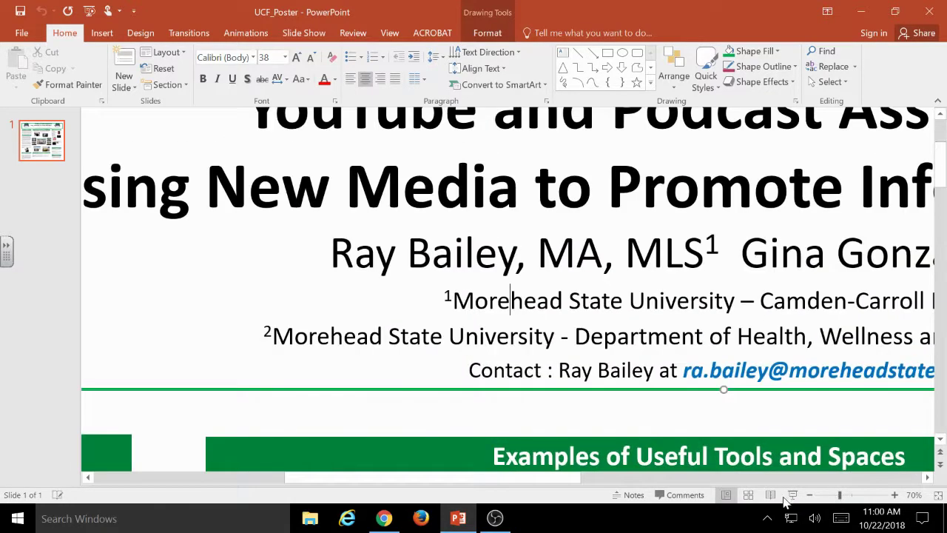
left_click_drag(653, 482, 912, 479)
scroll(841, 321, "down", 5)
scroll(918, 244, "down", 2)
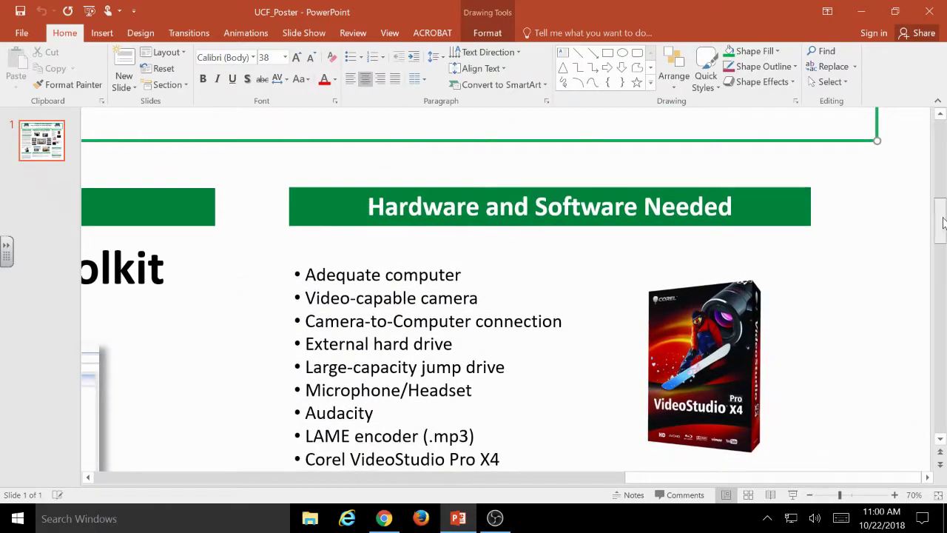
scroll(918, 244, "down", 3)
left_click(853, 495)
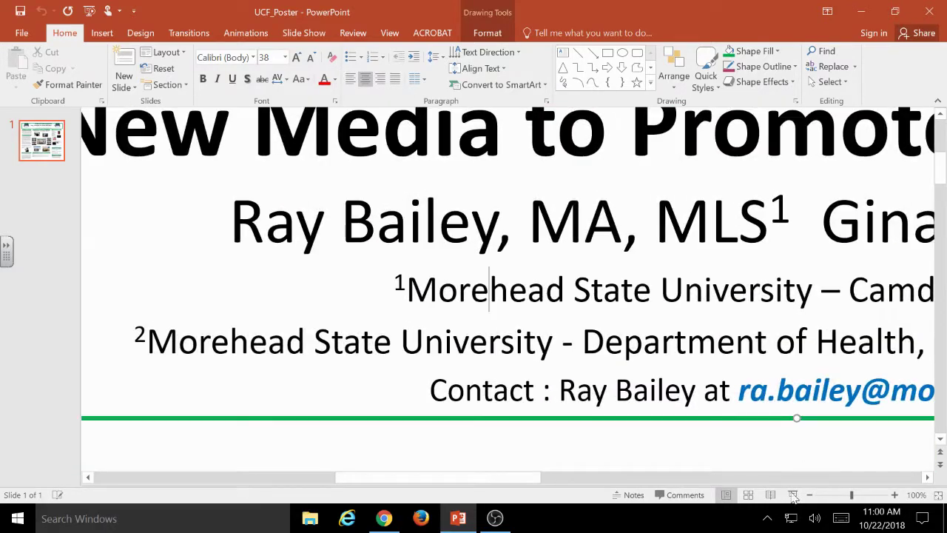
scroll(810, 380, "down", 6)
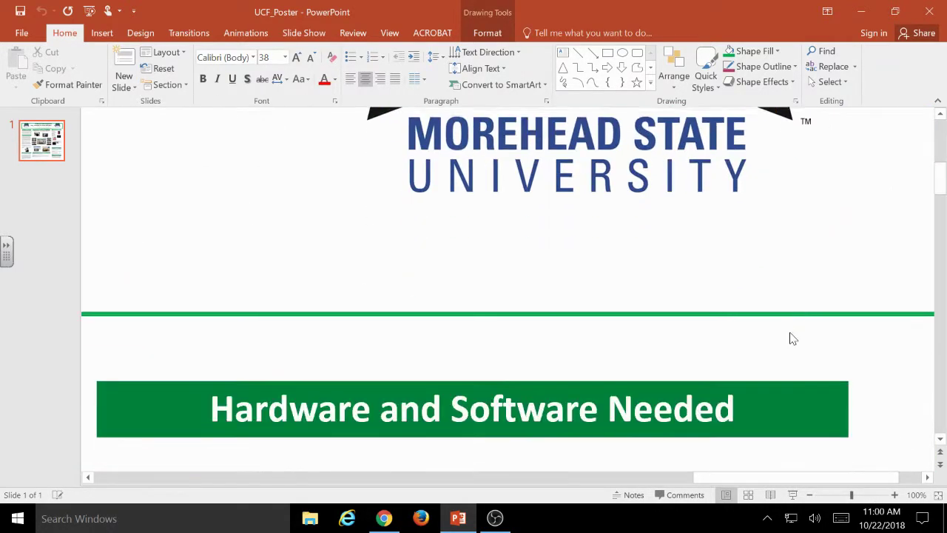
scroll(932, 183, "down", 3)
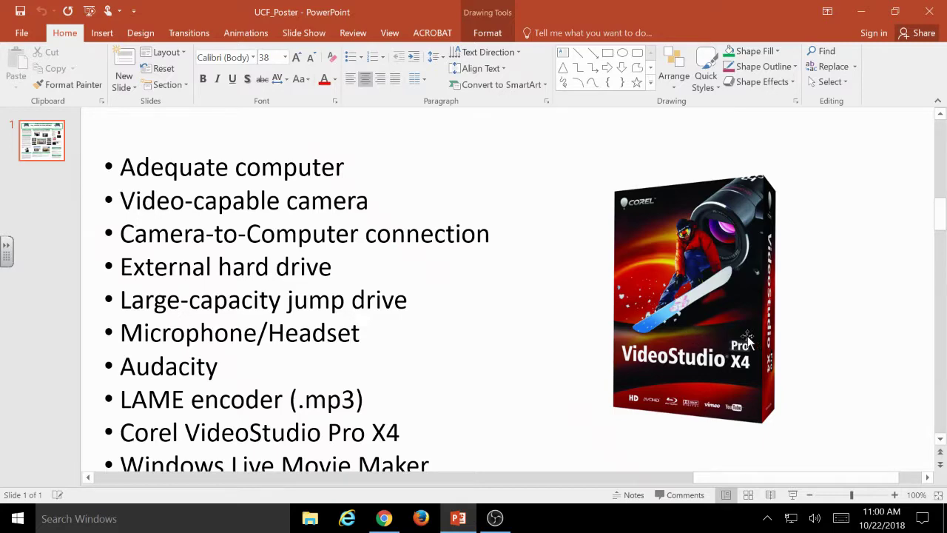
scroll(740, 342, "down", 10)
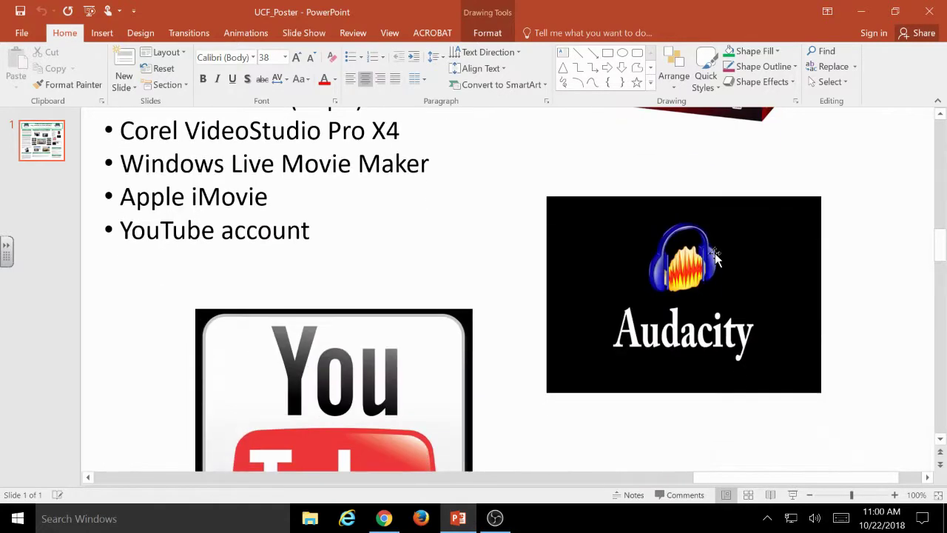
scroll(306, 334, "down", 9)
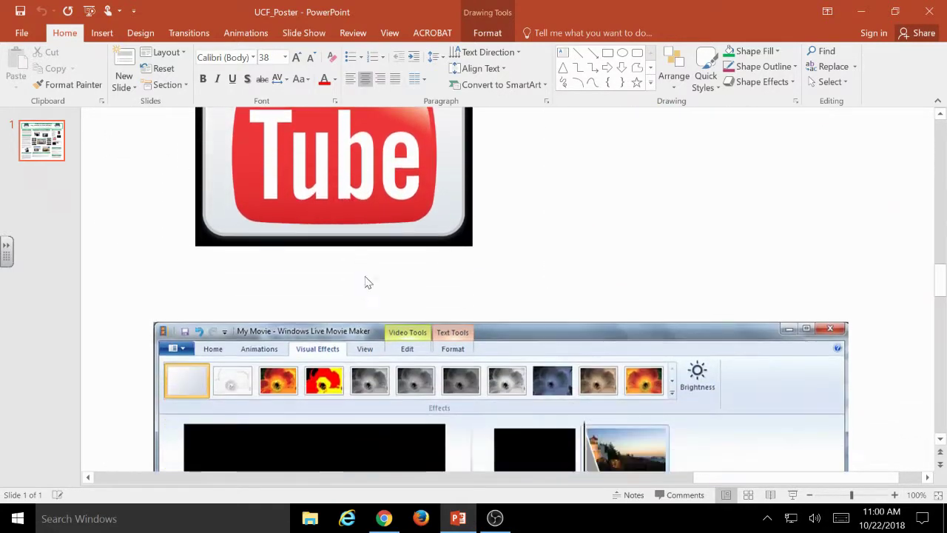
scroll(737, 303, "down", 10)
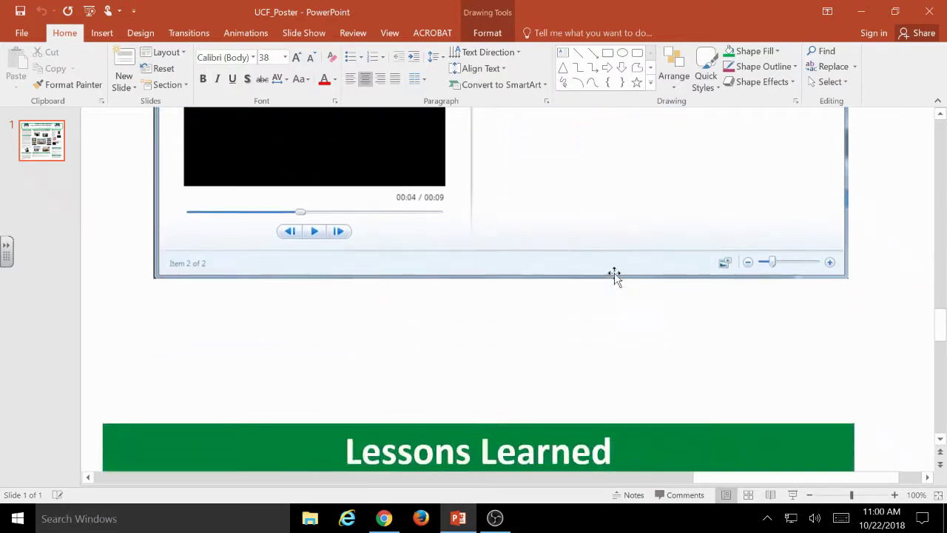
scroll(616, 283, "up", 5)
scroll(617, 283, "up", 2)
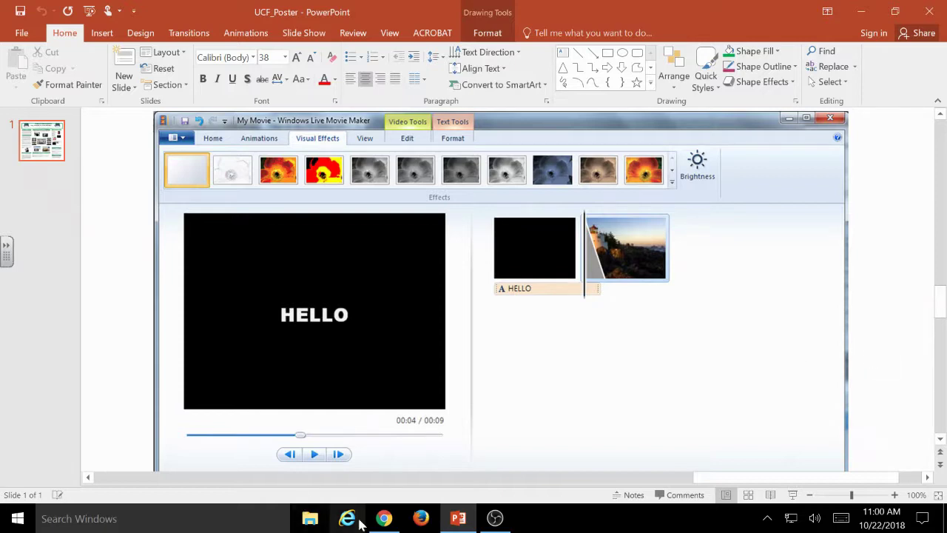
Open the library guide's Resources/Help page in Chrome and scan its contents.
left_click(383, 517)
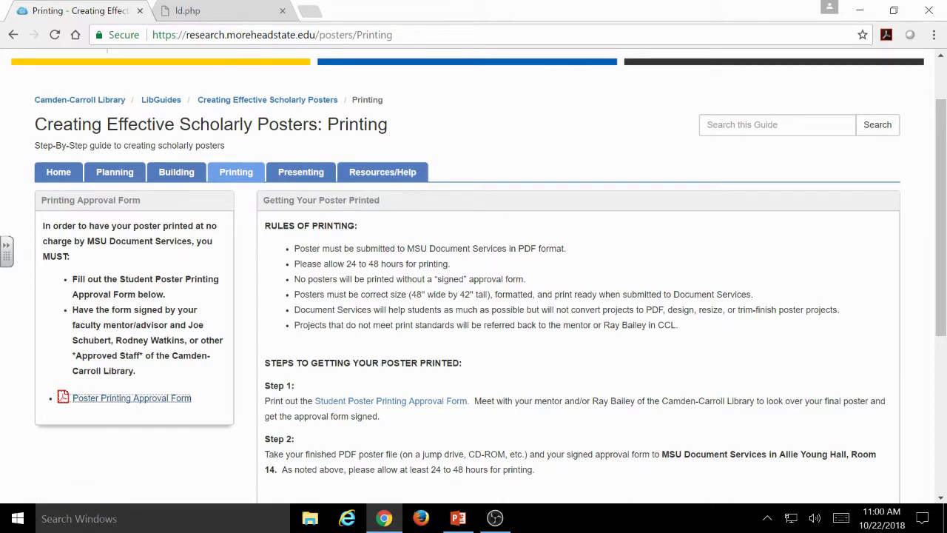
left_click(383, 172)
scroll(421, 141, "down", 6)
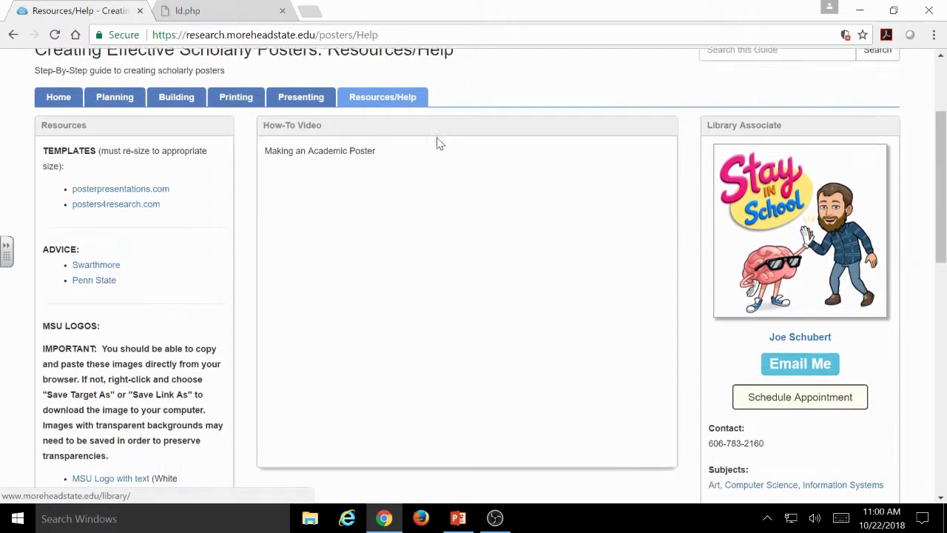
scroll(474, 273, "up", 1)
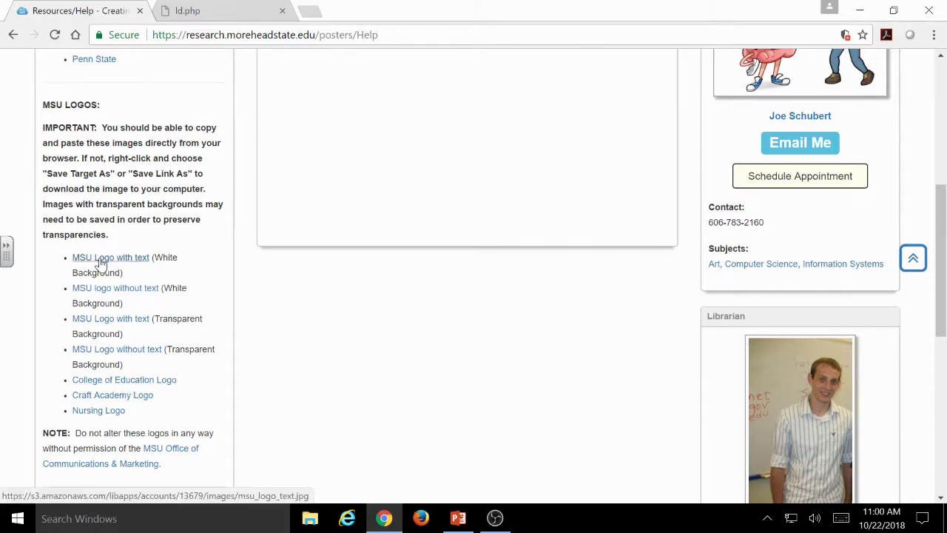
Open the Nursing Logo image in a new tab and copy its image address.
left_click(94, 411)
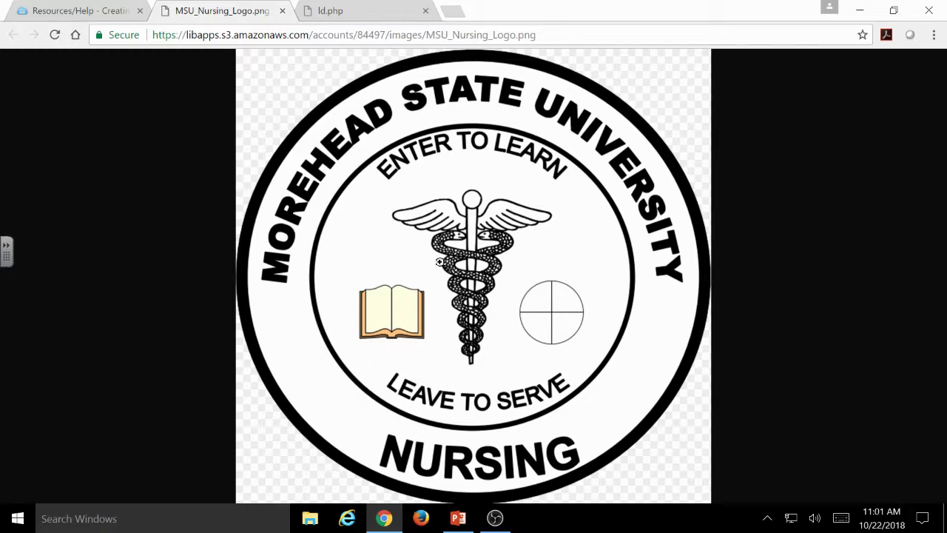
left_click(109, 10)
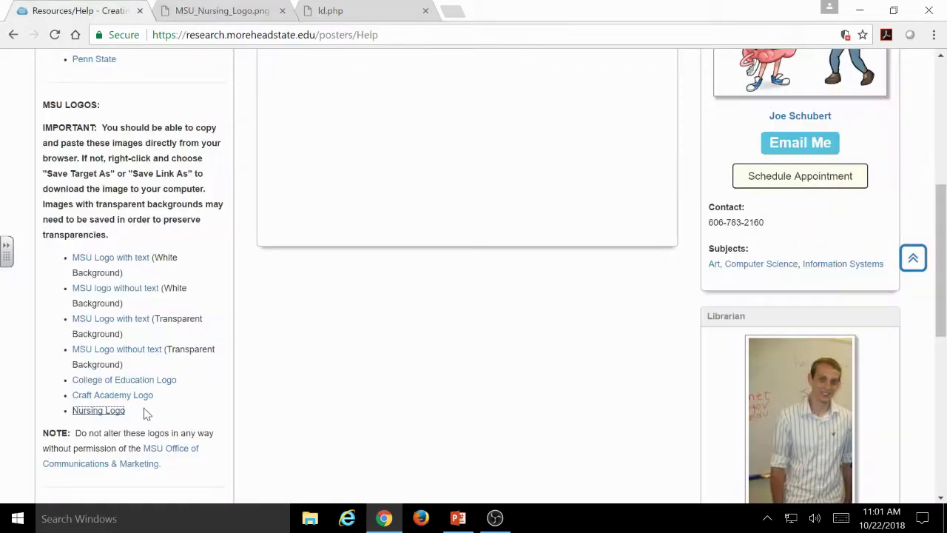
left_click(167, 7)
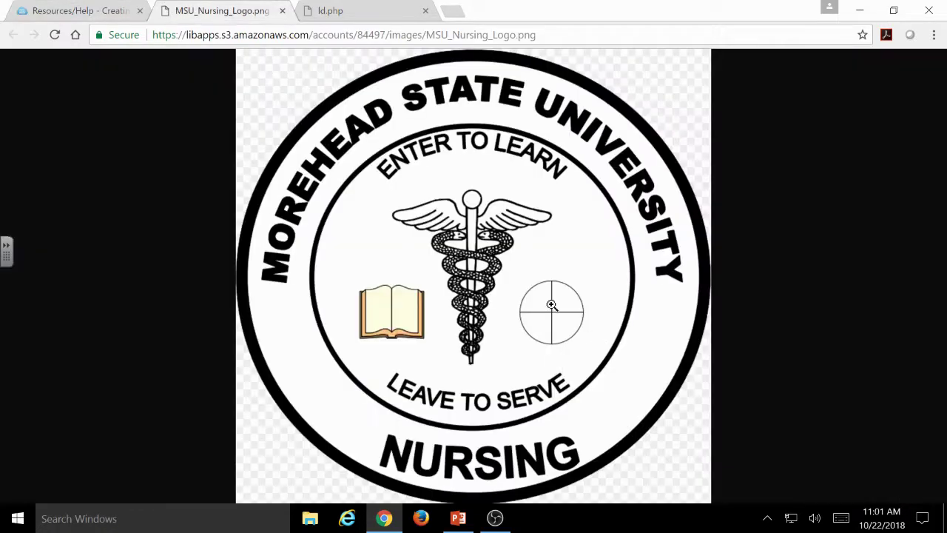
right_click(500, 270)
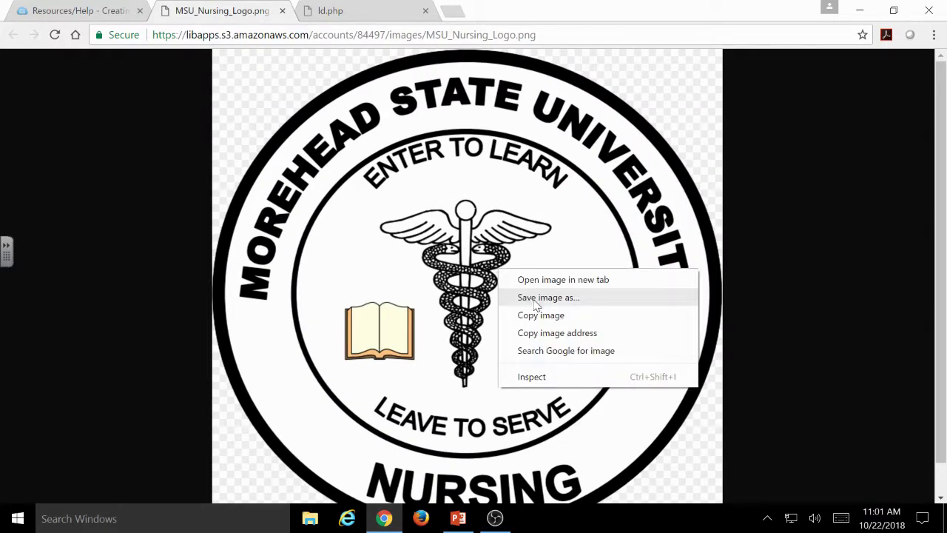
right_click(400, 193)
left_click(439, 250)
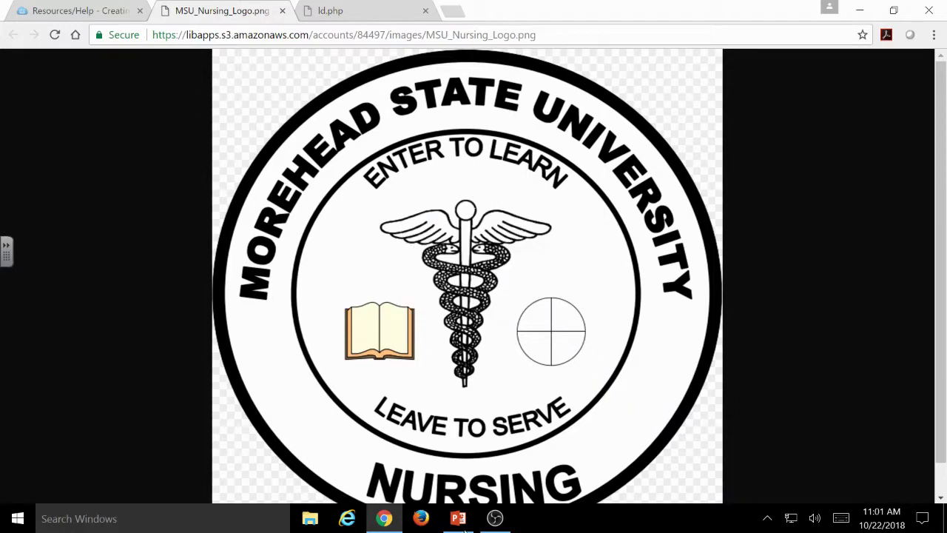
Return to the poster in PowerPoint, clear the selection, and zoom out to the full slide.
left_click(458, 517)
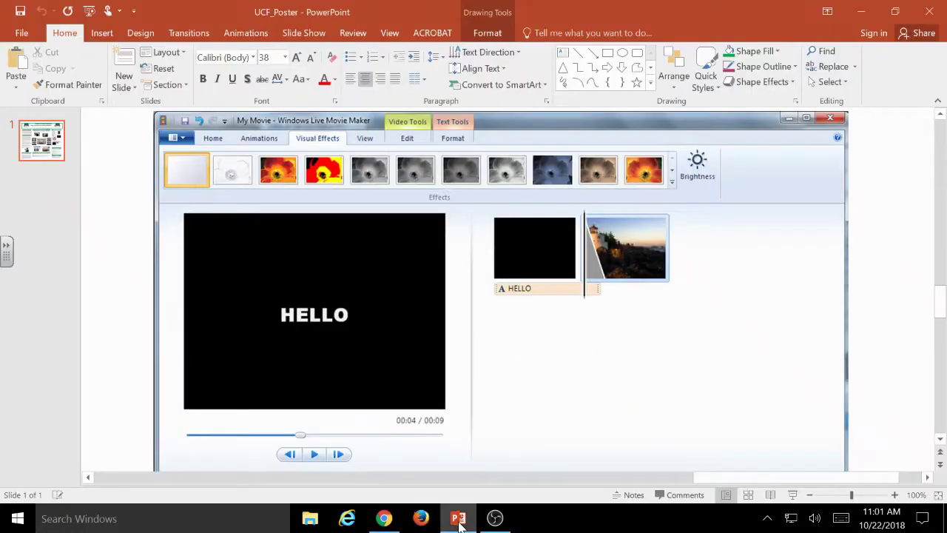
left_click(893, 346)
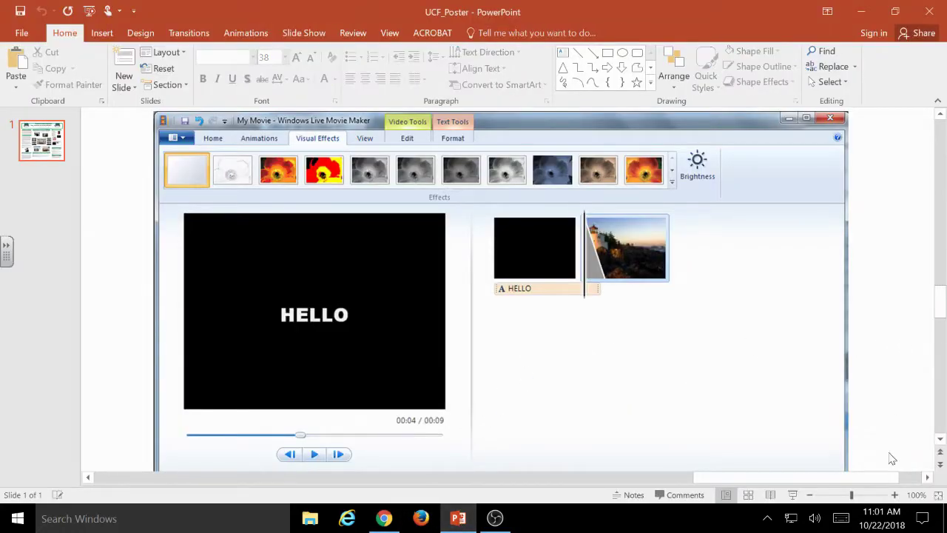
left_click(828, 495)
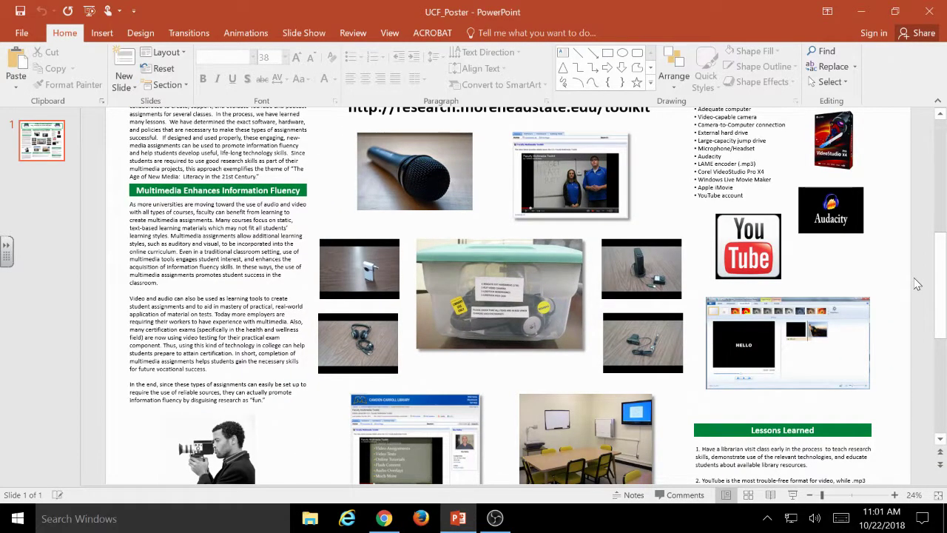
Paste the Nursing logo, move it over the title, shrink it, then delete it.
key("ctrl+v")
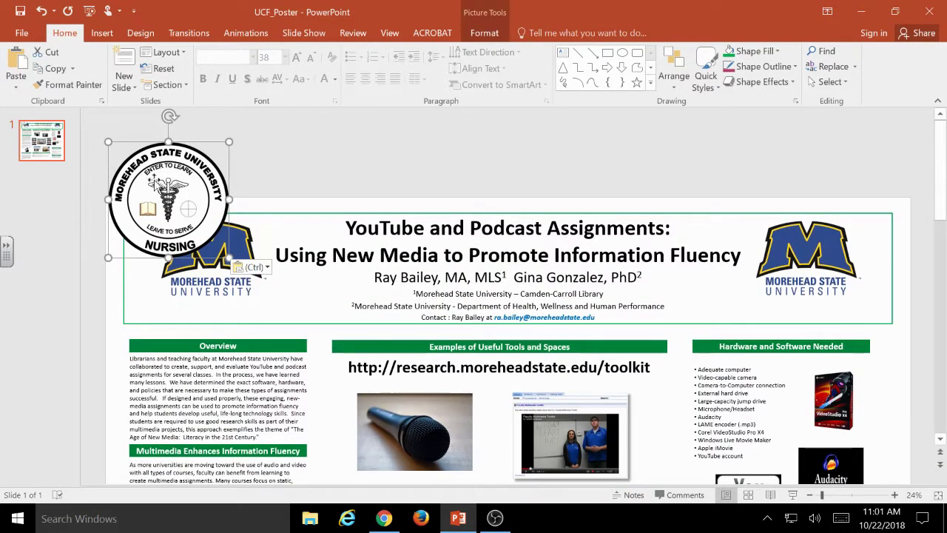
left_click_drag(155, 183, 407, 232)
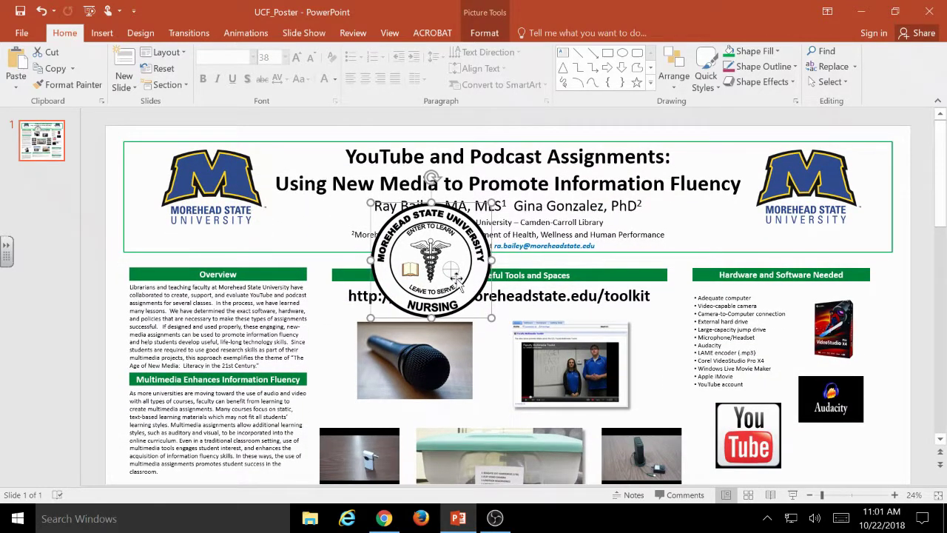
left_click_drag(436, 282, 805, 225)
left_click_drag(877, 256, 863, 243)
key("Delete")
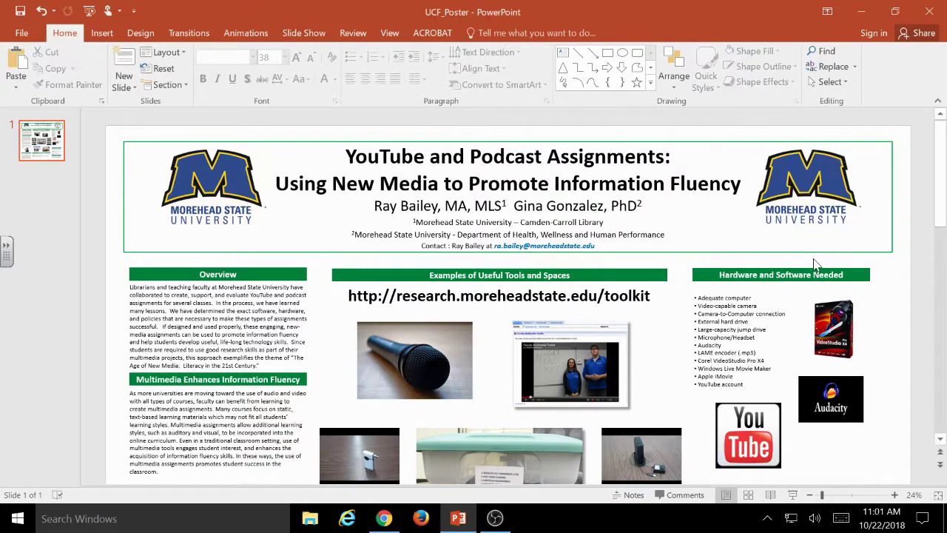
Close the Nursing logo tab, view the MSU M logo and transparent no-text logo, then return to PowerPoint.
left_click(382, 522)
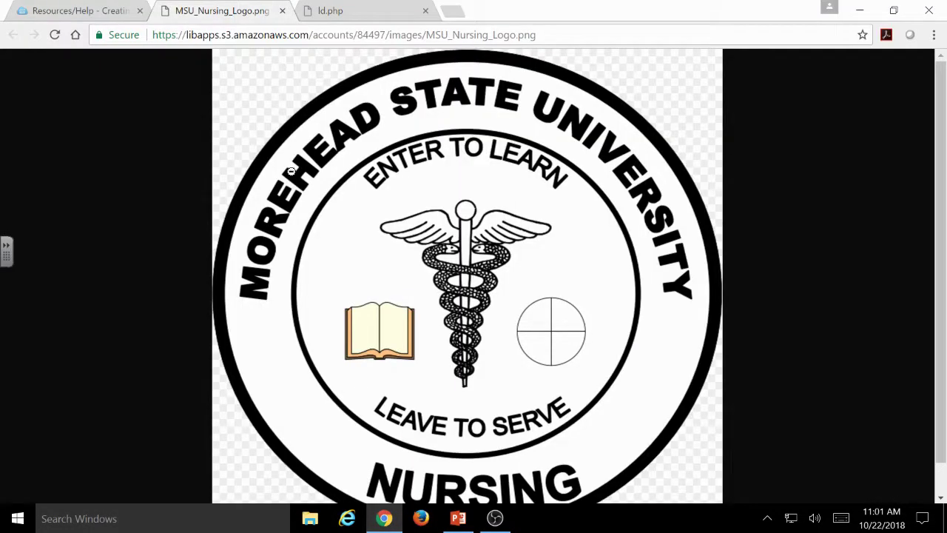
left_click(282, 11)
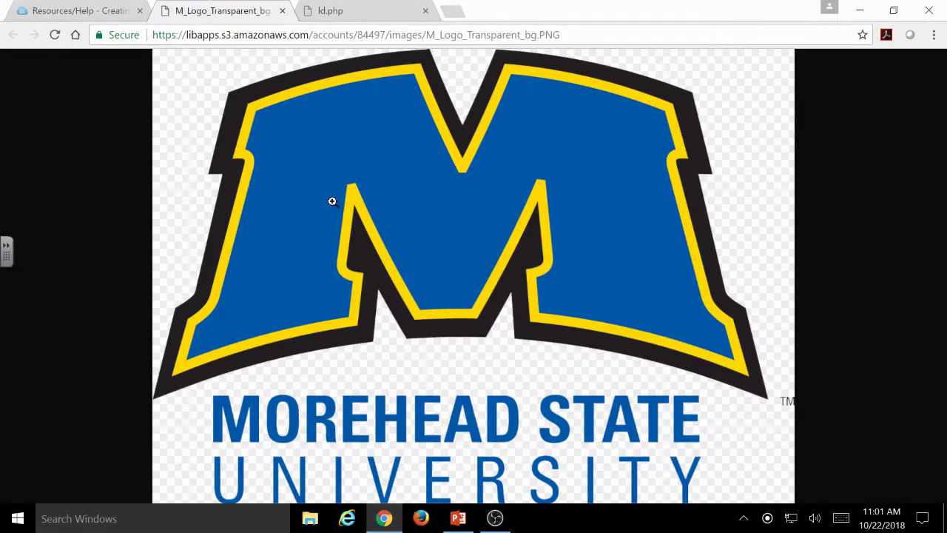
left_click(356, 327)
left_click(282, 11)
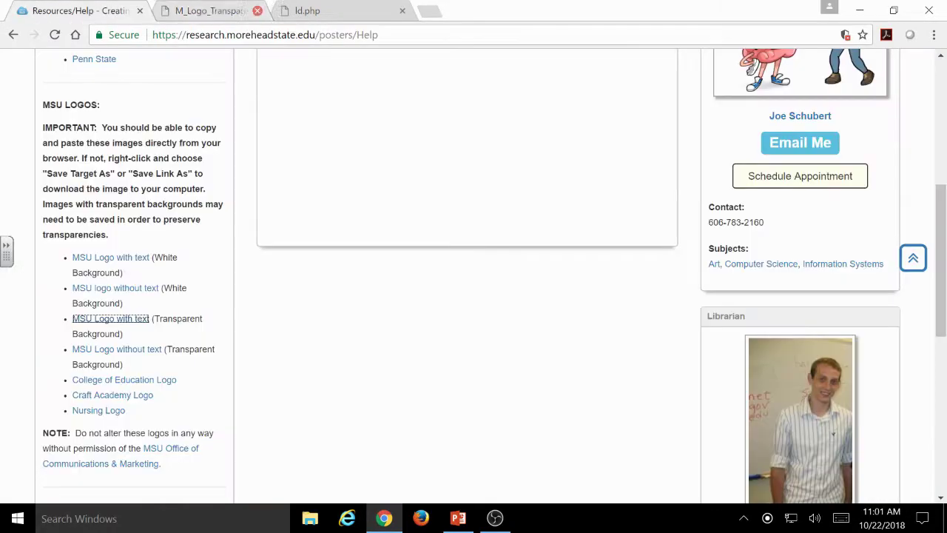
left_click(104, 349)
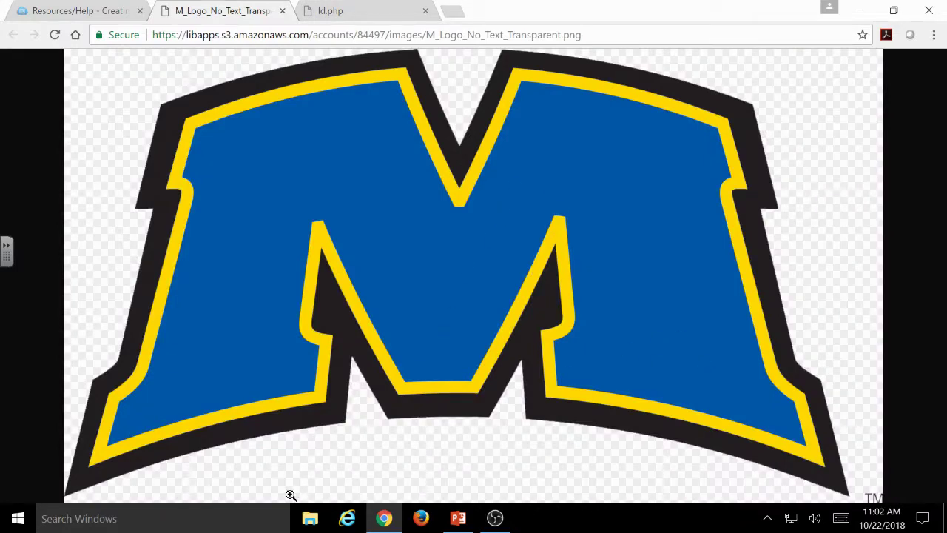
key("alt+Tab")
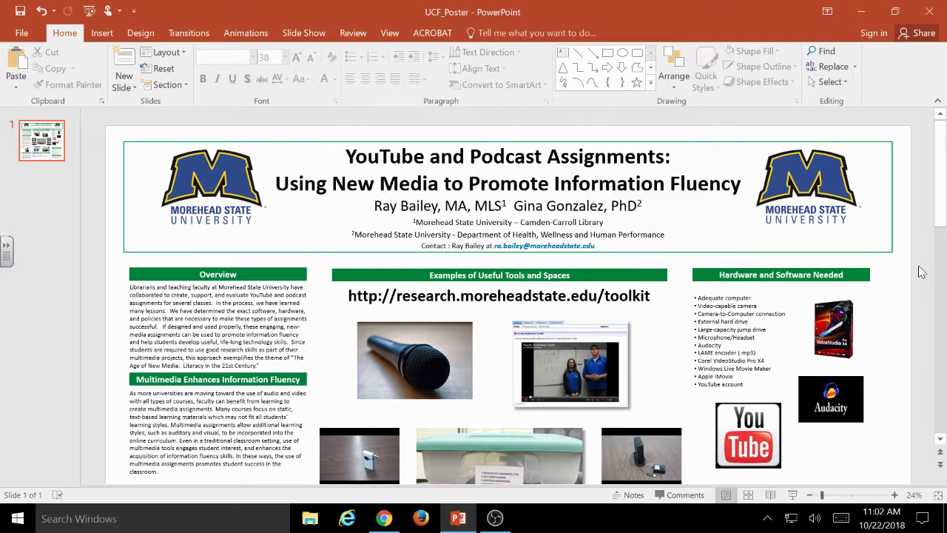
Zoom the poster to 99% and pan and scroll across its text and photos.
left_click(853, 502)
left_click_drag(532, 476, 336, 442)
scroll(511, 289, "down", 5)
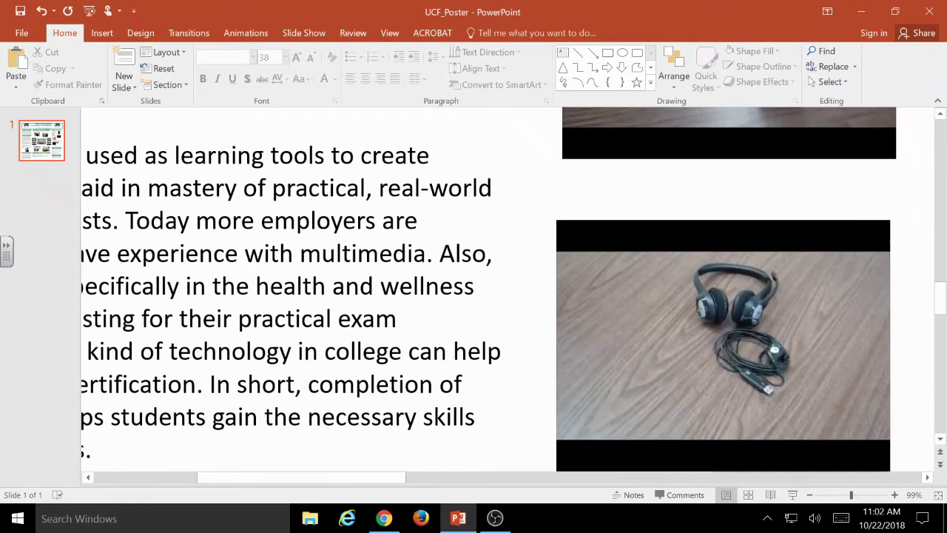
scroll(433, 412, "down", 3)
left_click_drag(338, 477, 638, 481)
scroll(591, 426, "down", 1)
scroll(590, 426, "down", 4)
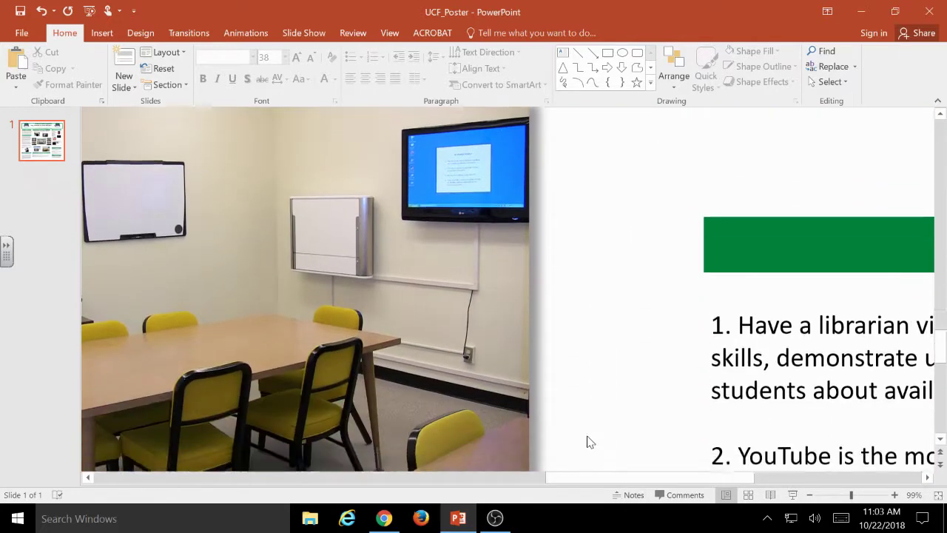
scroll(569, 429, "down", 2)
Open google.com in a new browser tab.
left_click(383, 518)
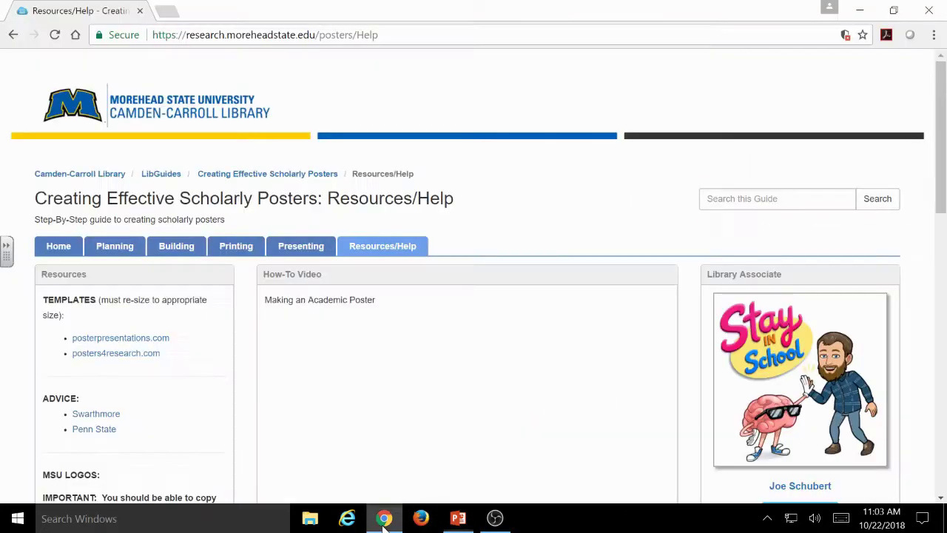
left_click(169, 8)
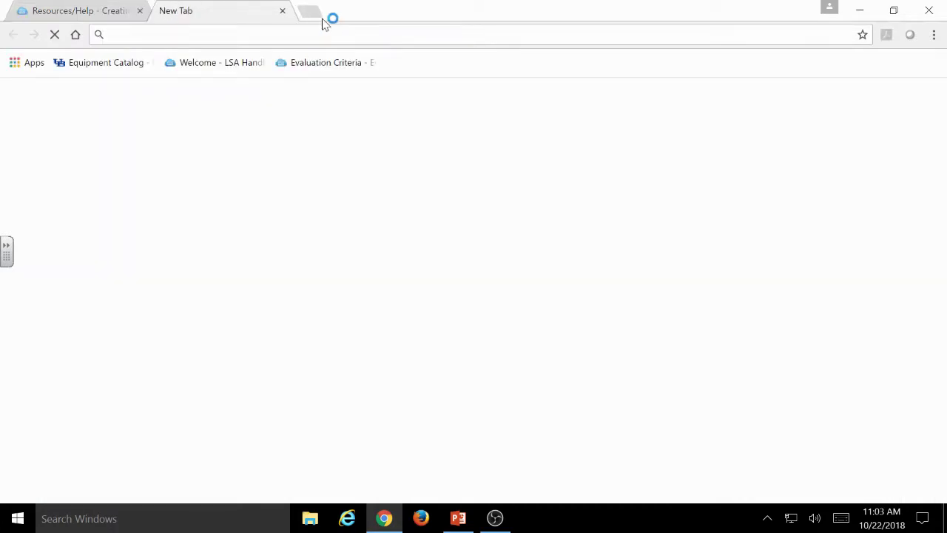
type("google.")
key("Return")
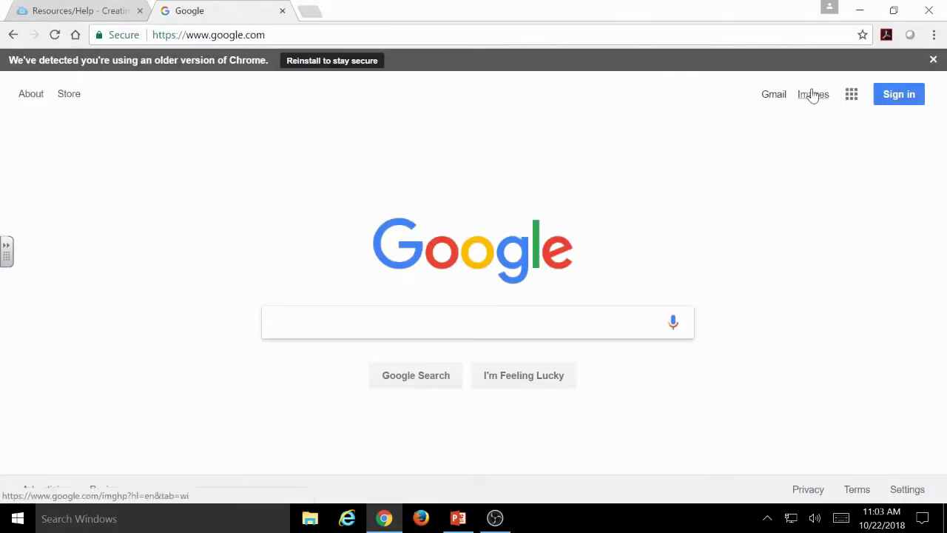
Search Google Images for 'nursing' and preview the first photo of three nurses.
left_click(813, 94)
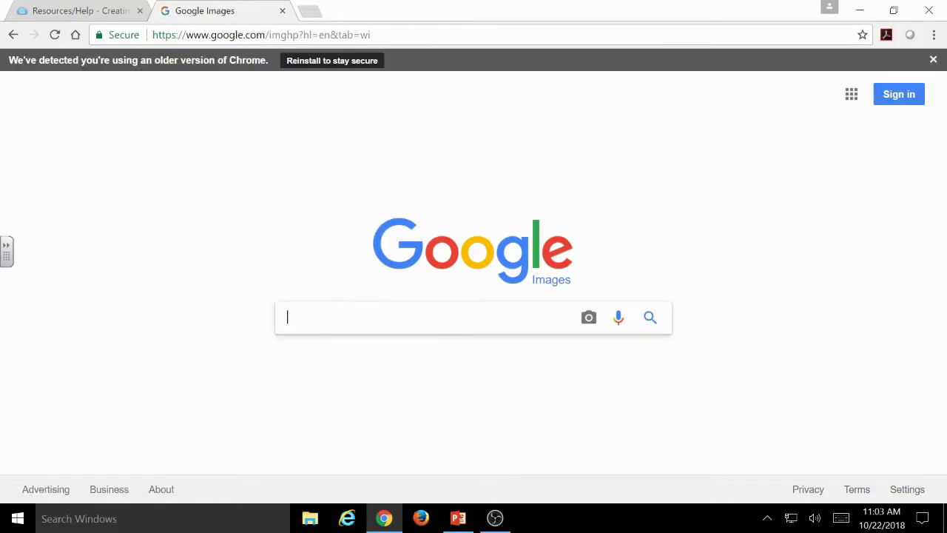
type("nursing")
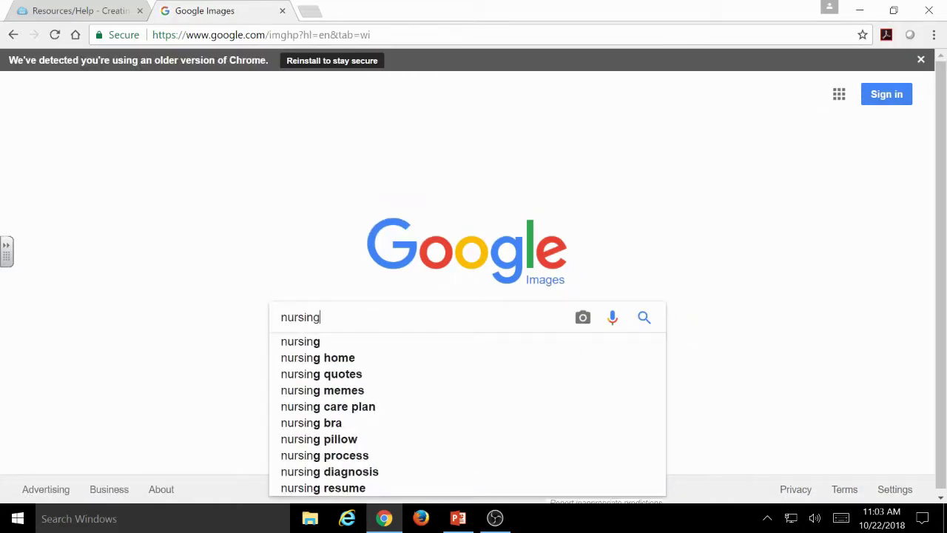
key("Return")
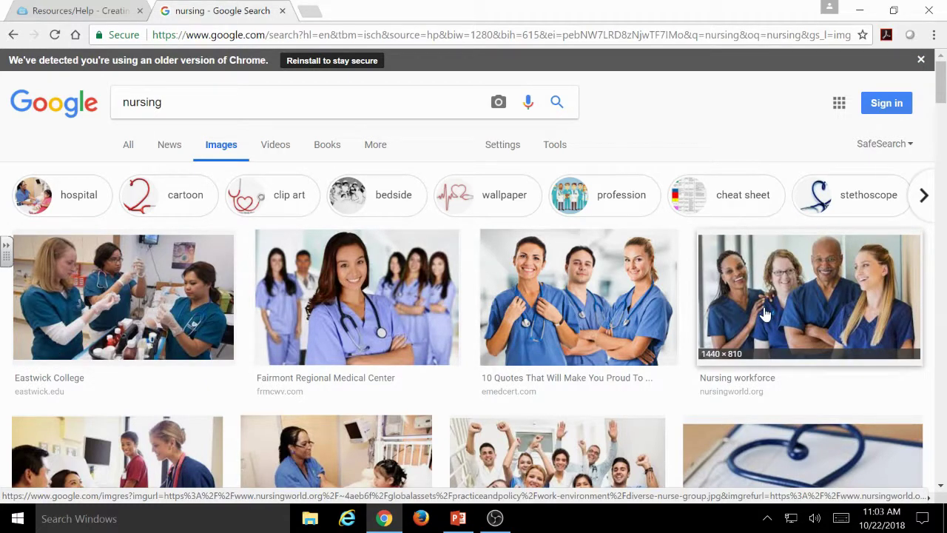
left_click(130, 309)
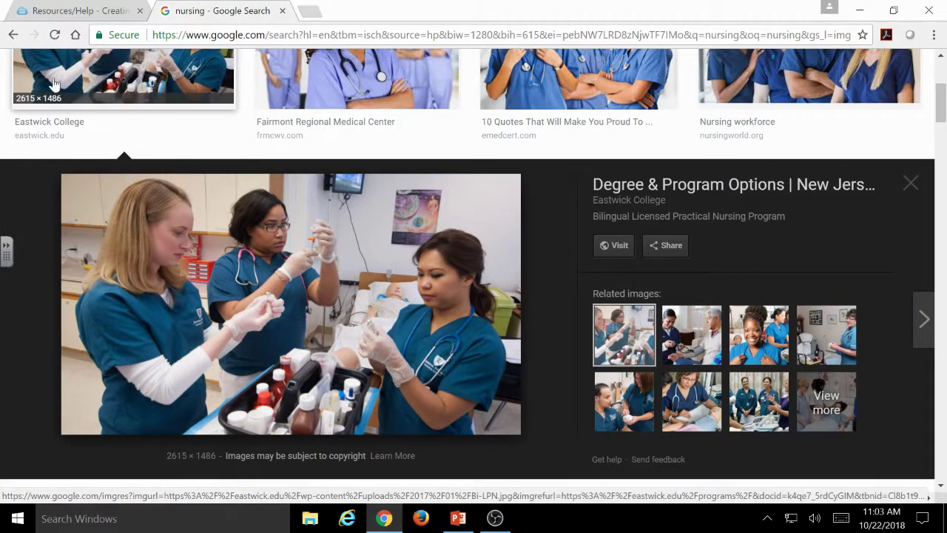
right_click(273, 295)
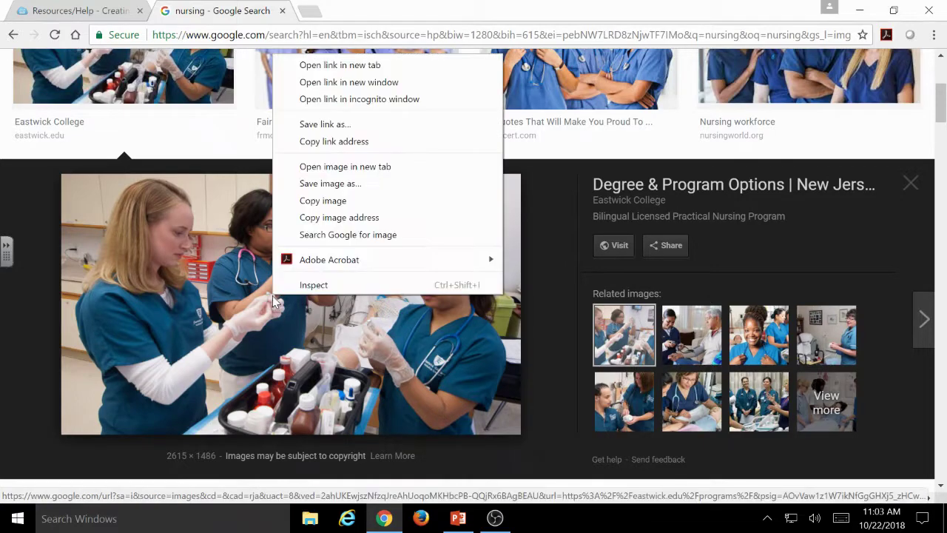
Copy the nurse photo and paste it onto the PowerPoint poster.
left_click(330, 207)
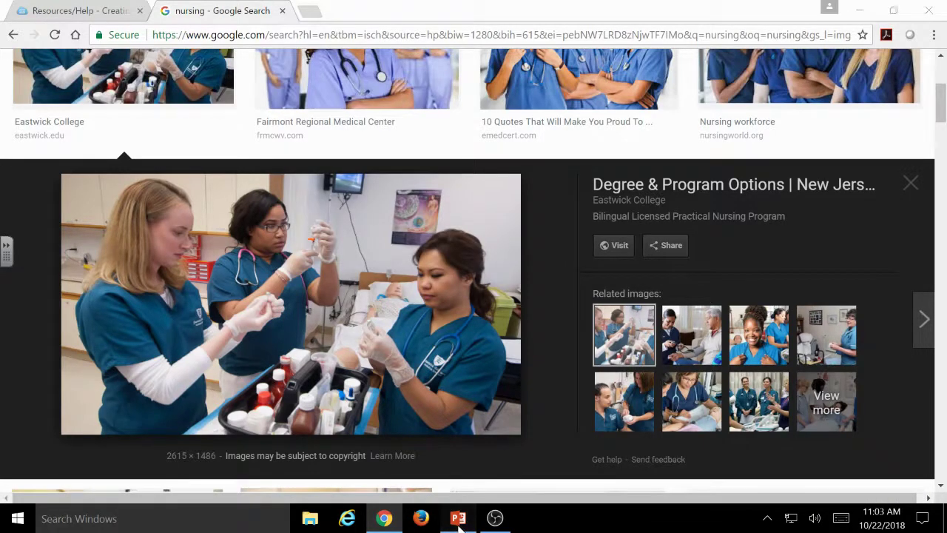
left_click(458, 518)
key("ctrl+v")
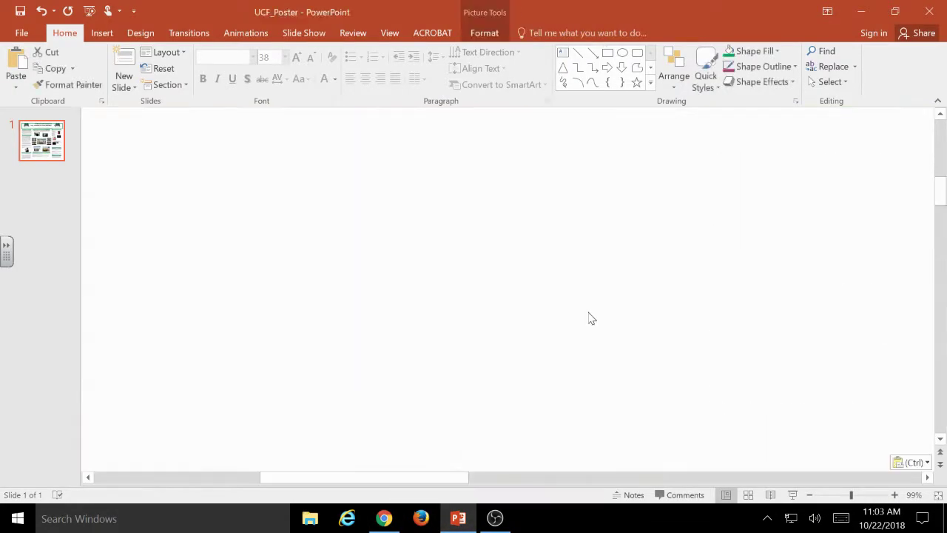
Zoom the poster out to about 10%, move the trial nurse photo up-left, then delete it.
scroll(766, 262, "up", 2)
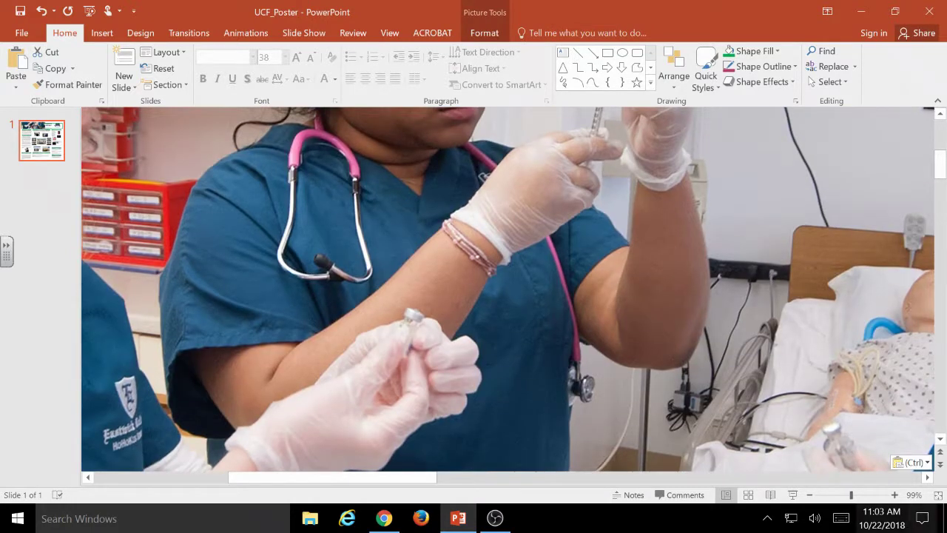
scroll(579, 336, "up", 4)
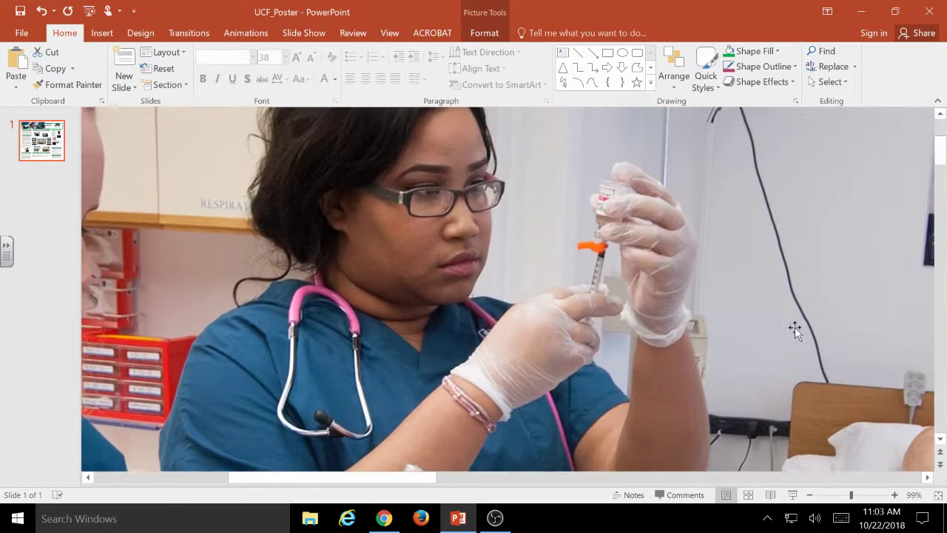
scroll(576, 282, "down", 1)
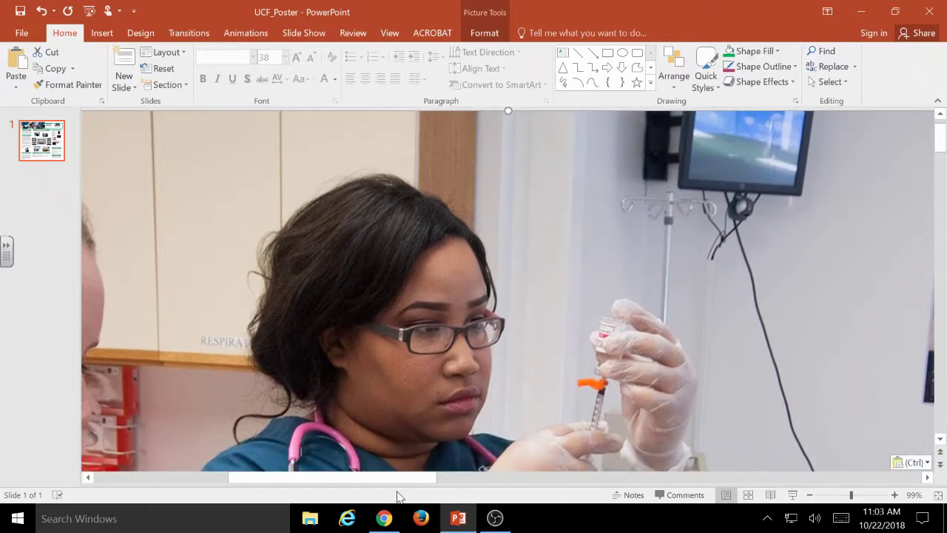
left_click_drag(398, 477, 259, 479)
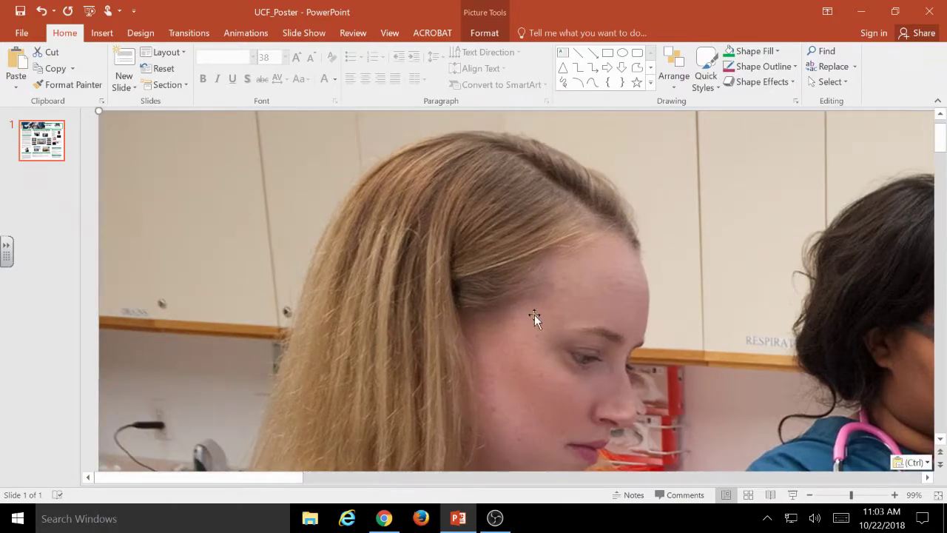
scroll(828, 212, "down", 5)
left_click_drag(942, 164, 897, 256)
scroll(898, 256, "up", 5)
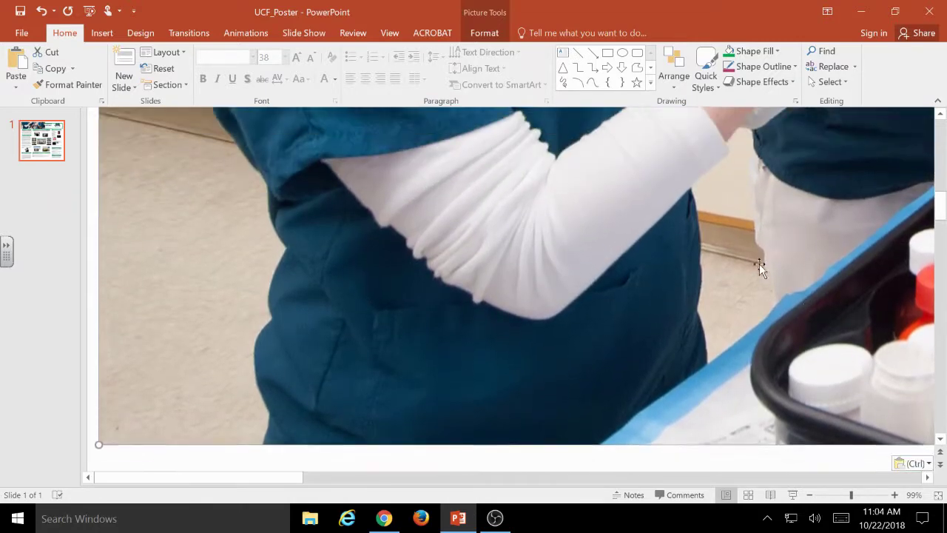
left_click(822, 495)
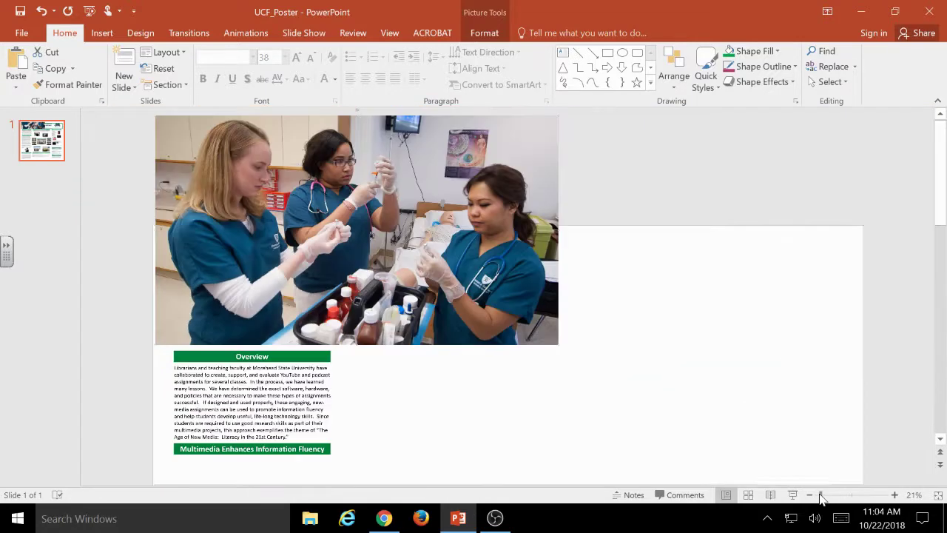
left_click_drag(822, 495, 816, 494)
left_click_drag(595, 384, 559, 330)
key("Delete")
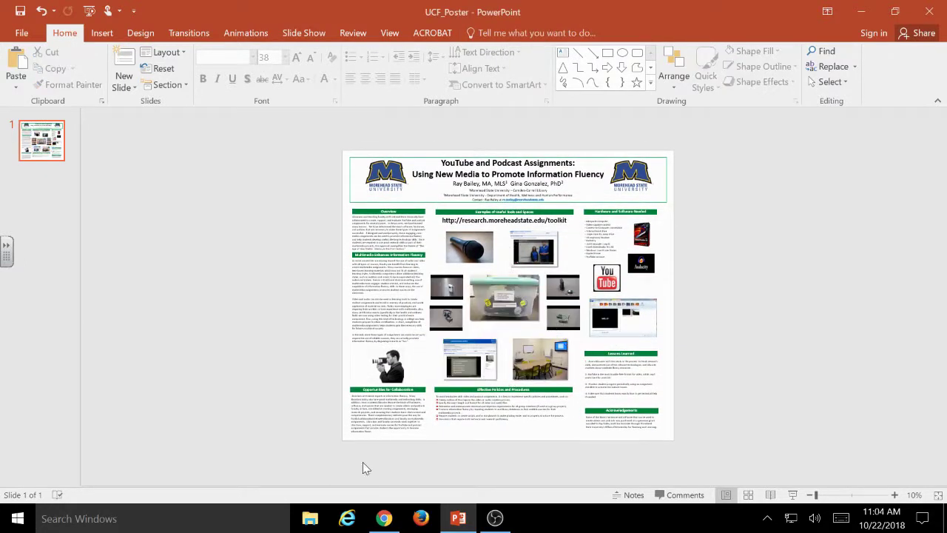
Copy the 300 × 172 Indian River State College R.N. Program heartbeat-stethoscope image.
left_click(384, 517)
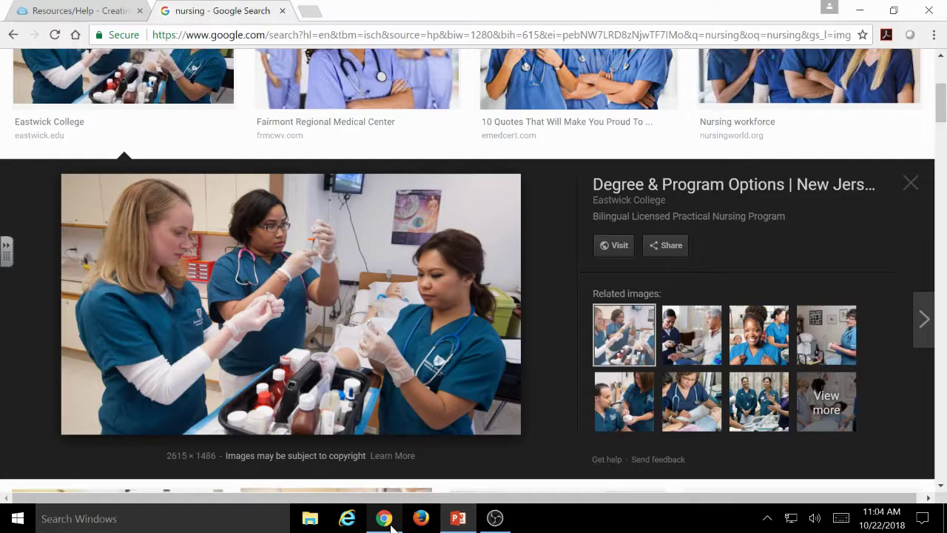
left_click(909, 182)
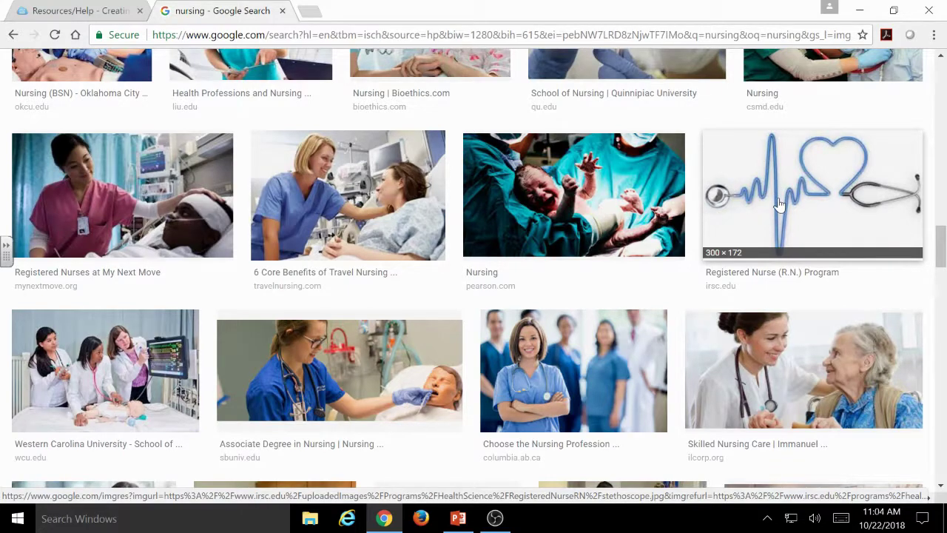
left_click(778, 205)
right_click(268, 310)
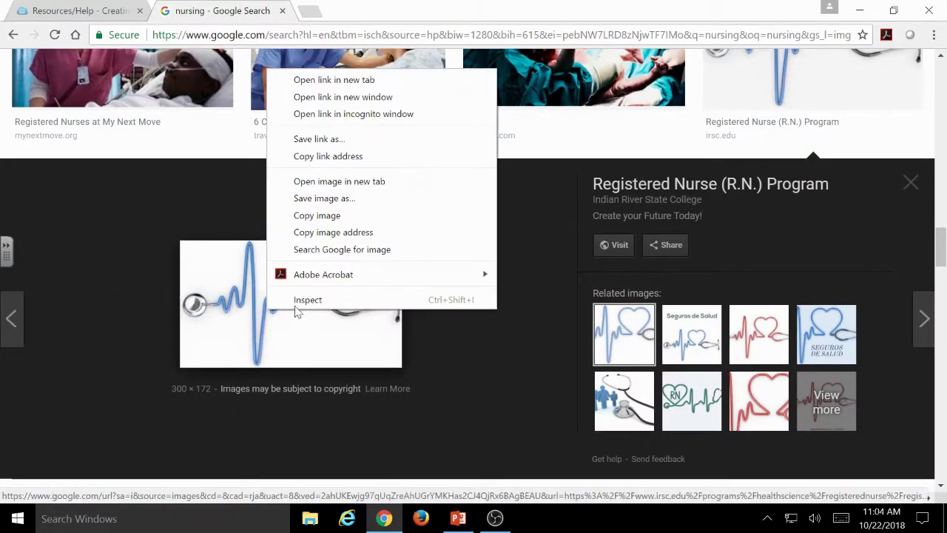
left_click(331, 216)
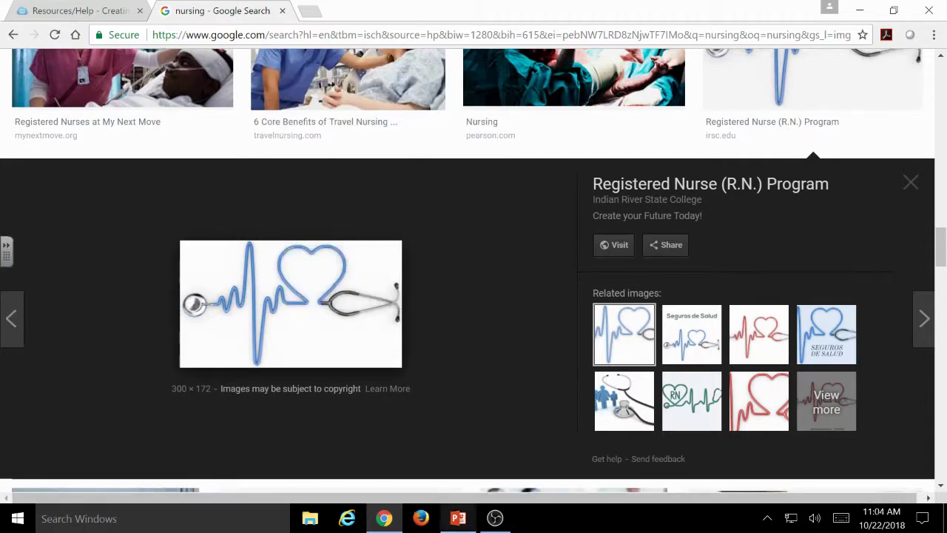
Paste the heartbeat image onto the poster at 42% zoom and place it beside the Overview text.
left_click(460, 519)
key("ctrl+v")
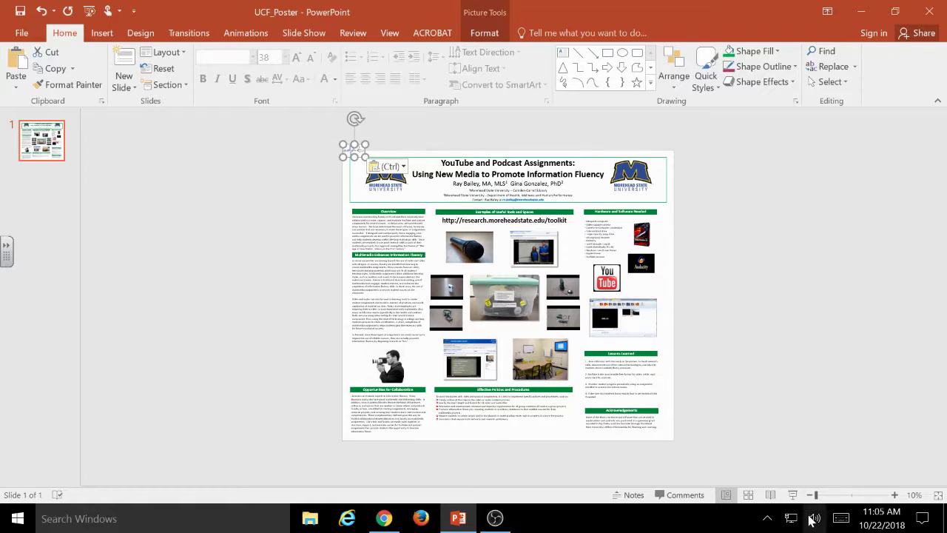
left_click(829, 494)
left_click_drag(131, 146, 438, 350)
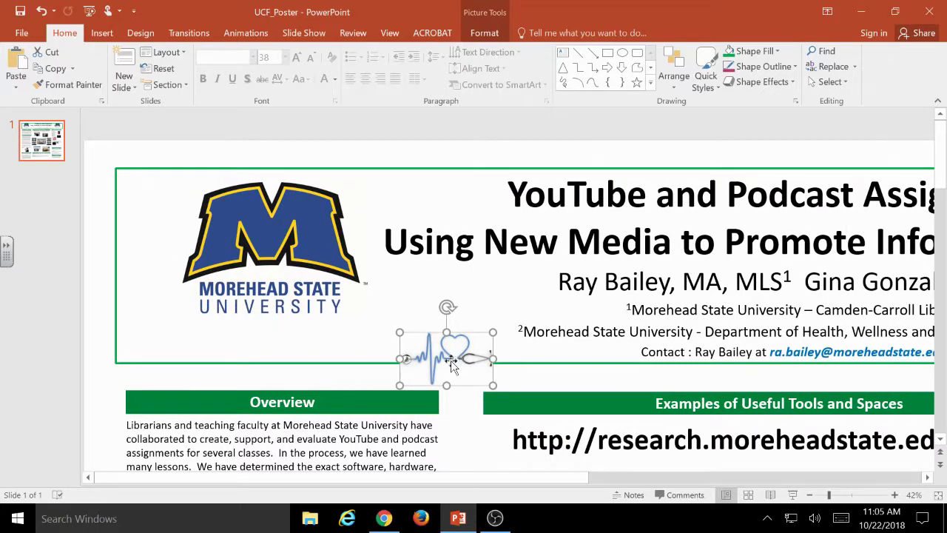
scroll(503, 211, "down", 3)
left_click_drag(502, 210, 561, 339)
Delete the microphone photo and enlarge the heartbeat image in its spot below the website address.
left_click(670, 423)
key("Delete")
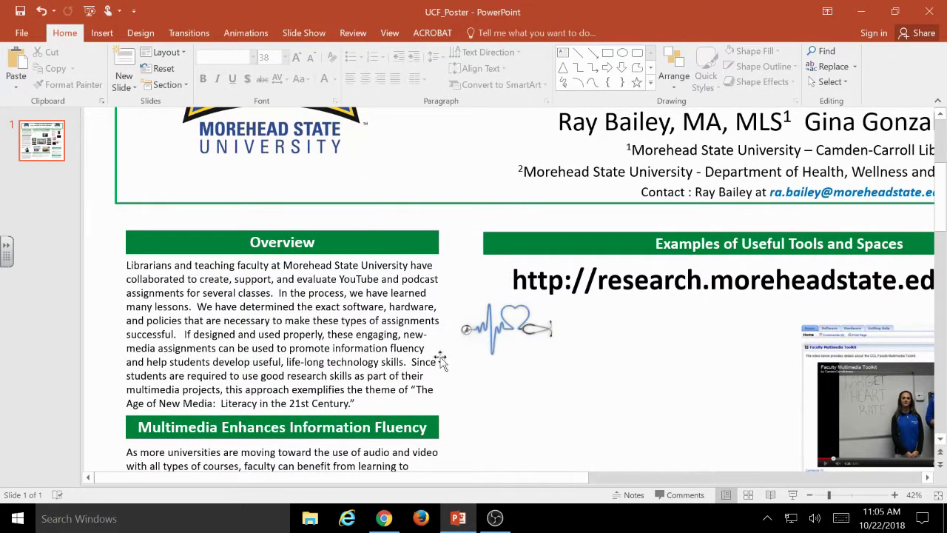
left_click_drag(506, 329, 622, 409)
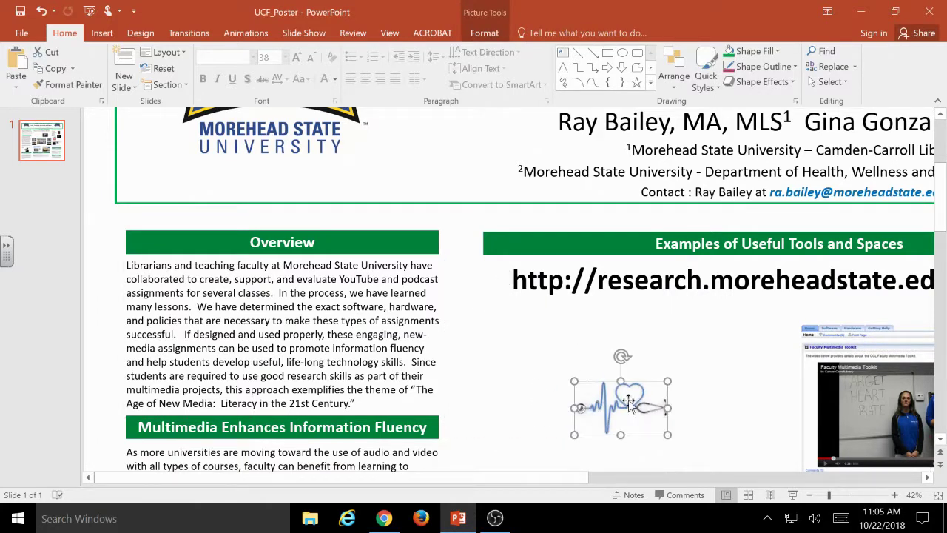
scroll(651, 355, "down", 3)
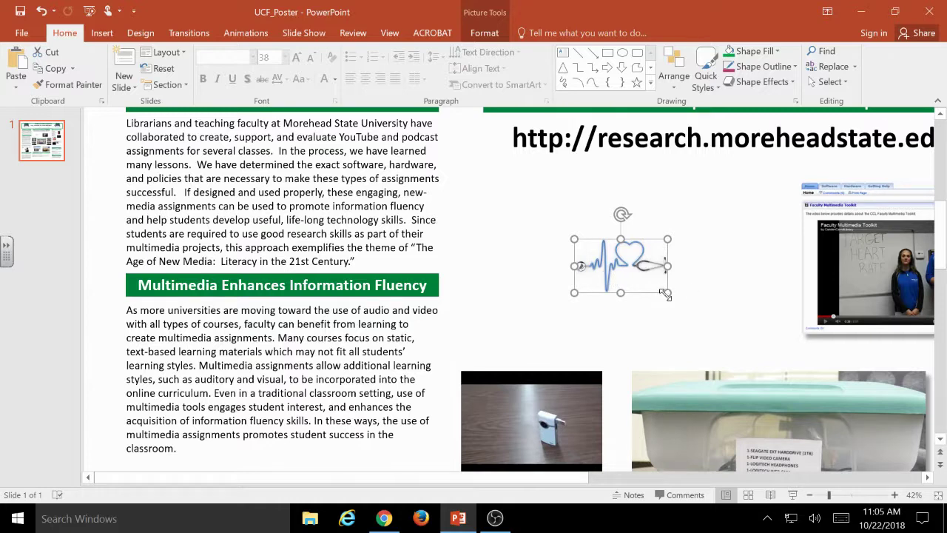
left_click_drag(666, 293, 737, 356)
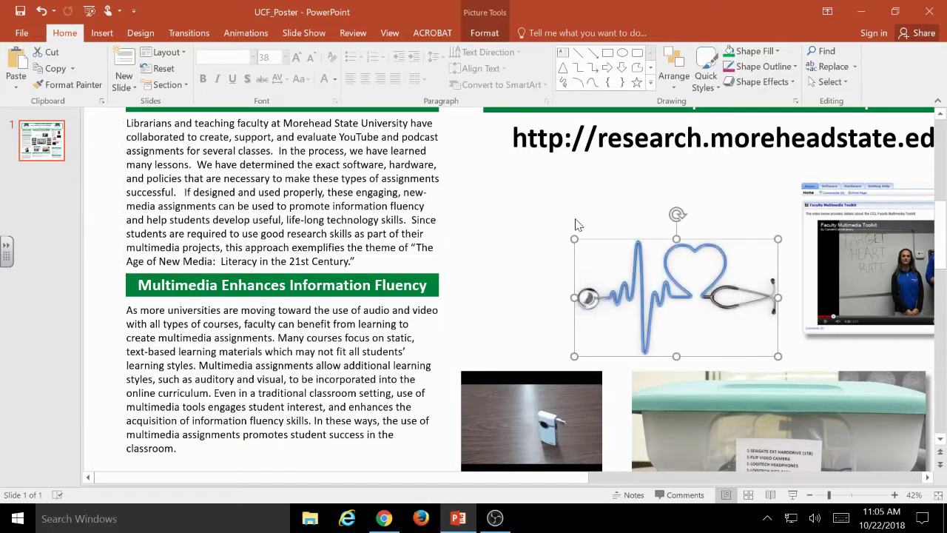
left_click_drag(540, 228, 507, 204)
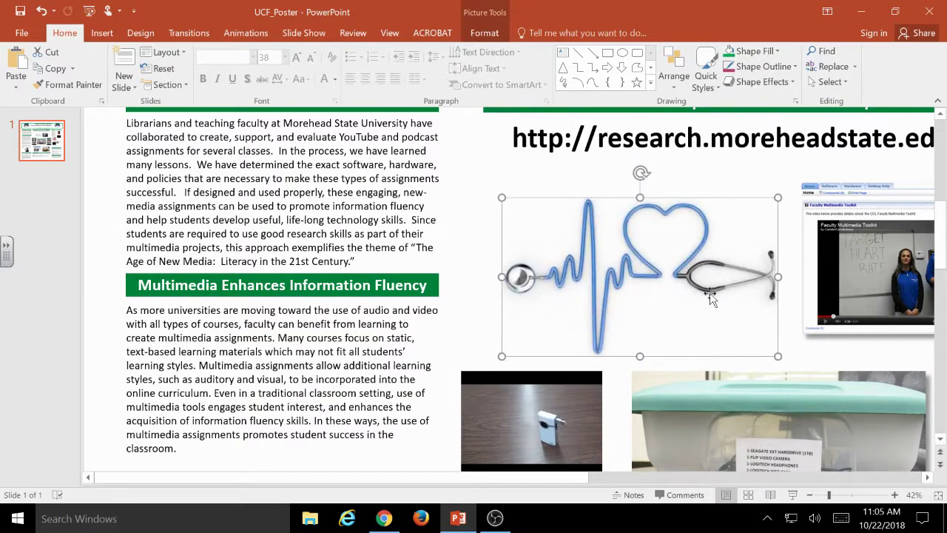
left_click_drag(701, 296, 696, 286)
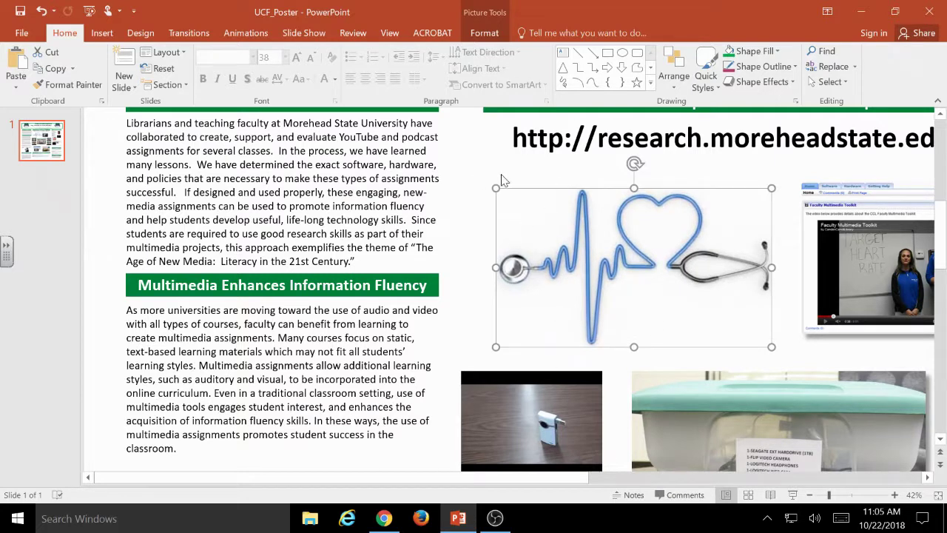
left_click(478, 182)
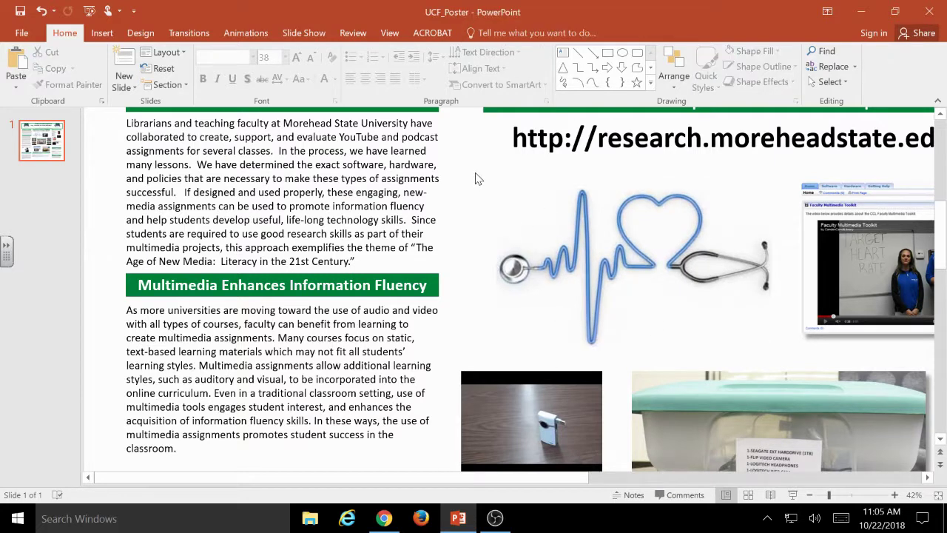
Set the poster zoom to 100% and scroll to the heartbeat image at actual size.
left_click(852, 494)
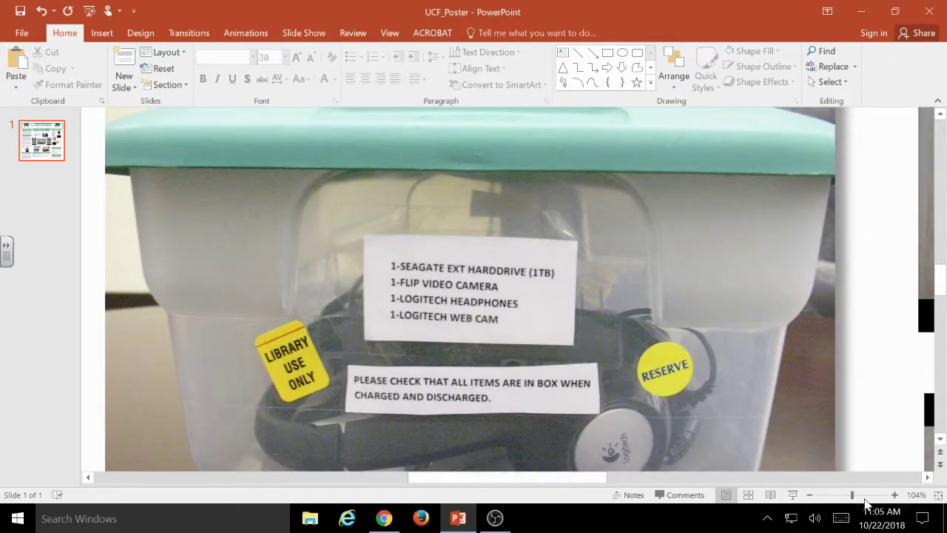
left_click(917, 494)
left_click(433, 259)
left_click(446, 325)
scroll(456, 477, "left", 5)
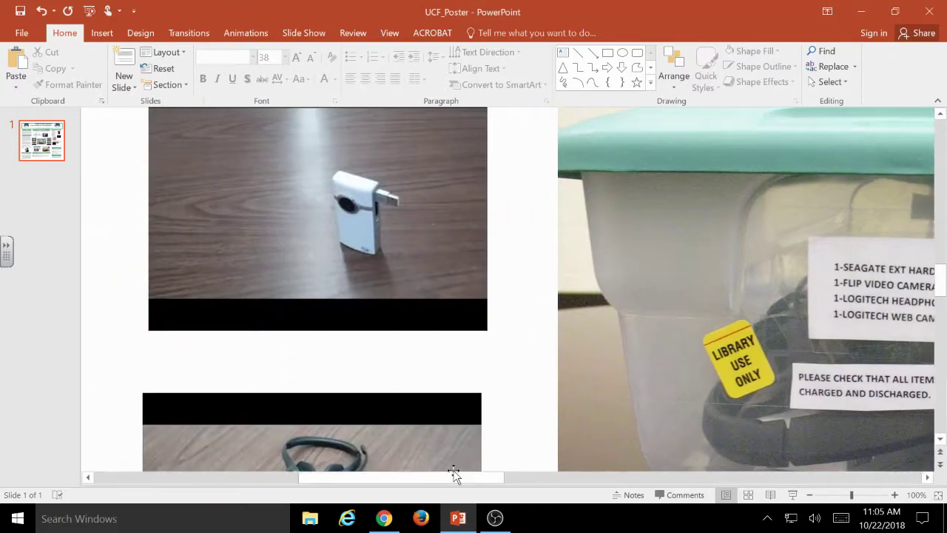
scroll(572, 389, "up", 10)
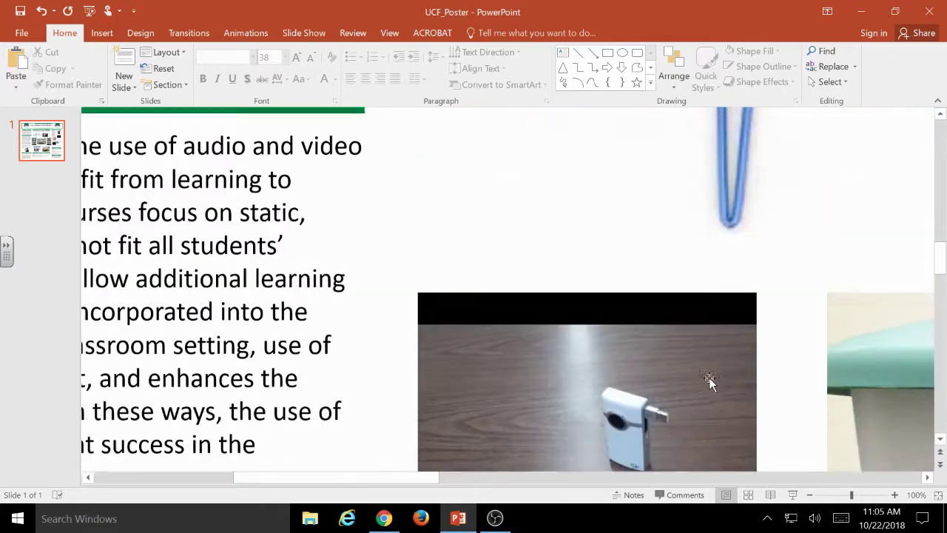
scroll(529, 487, "right", 5)
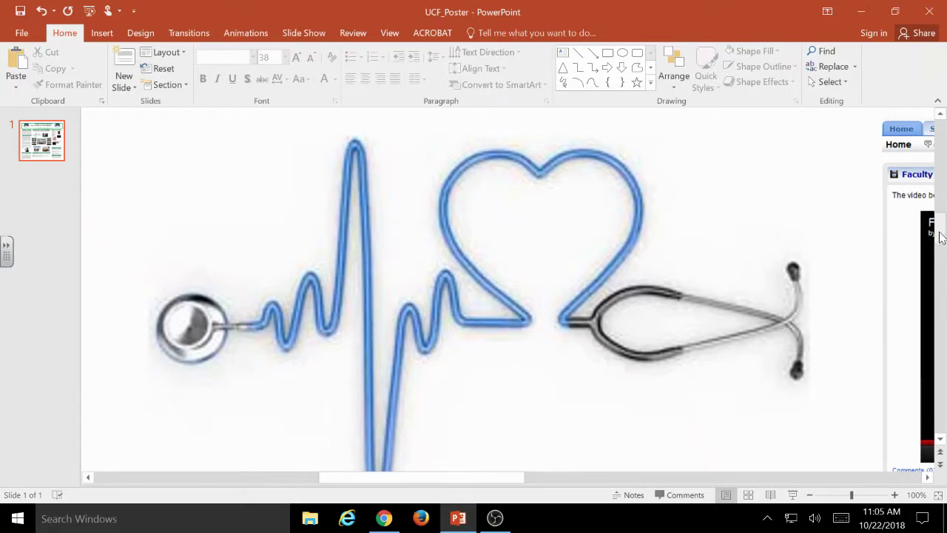
scroll(814, 251, "down", 1)
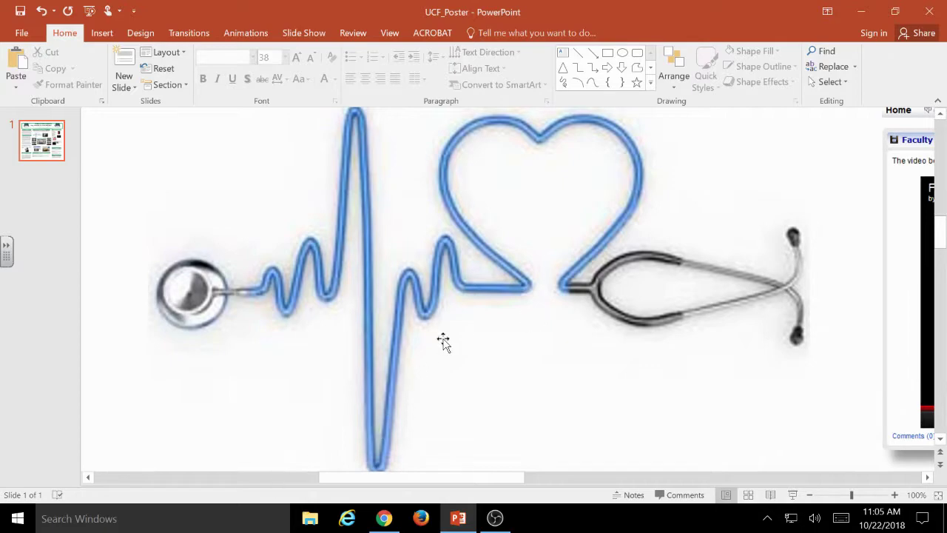
Close the open image previews on the nursing results and return to the top.
left_click(392, 516)
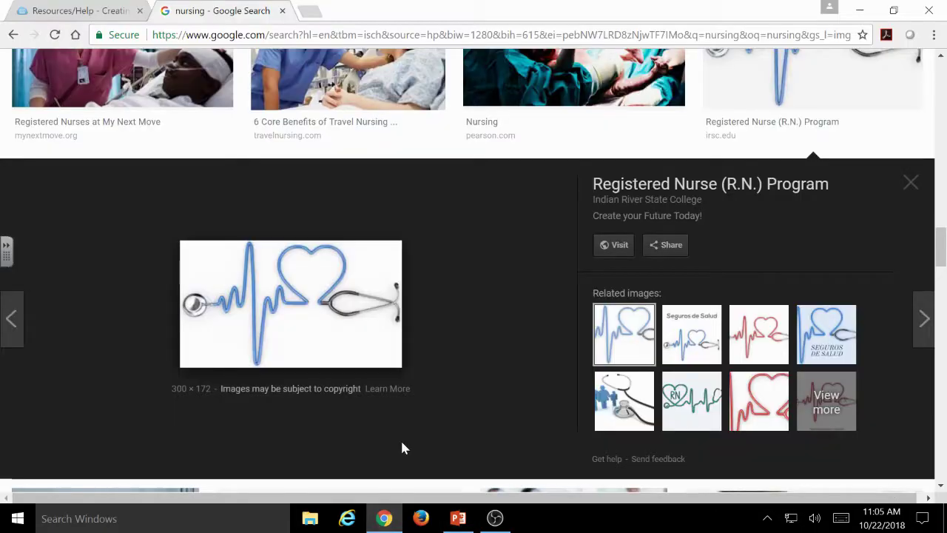
left_click(911, 182)
left_click(899, 455)
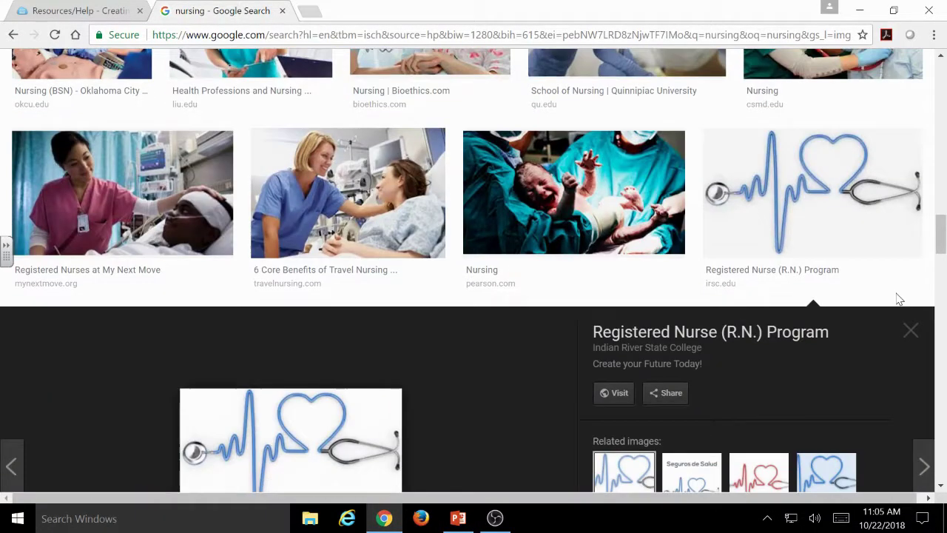
left_click(912, 330)
scroll(936, 161, "up", 8)
scroll(936, 162, "up", 10)
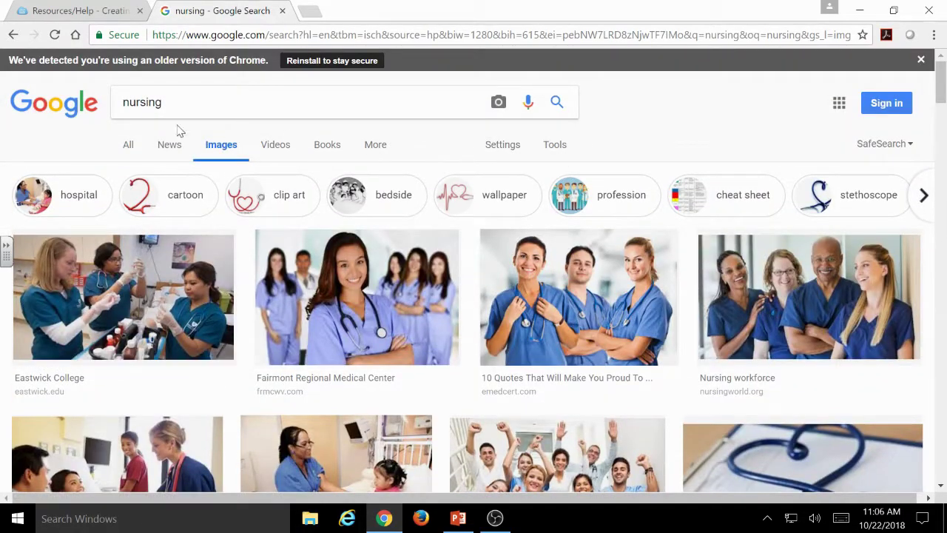
Filter the nursing image results to Large size and scroll through them.
left_click(561, 147)
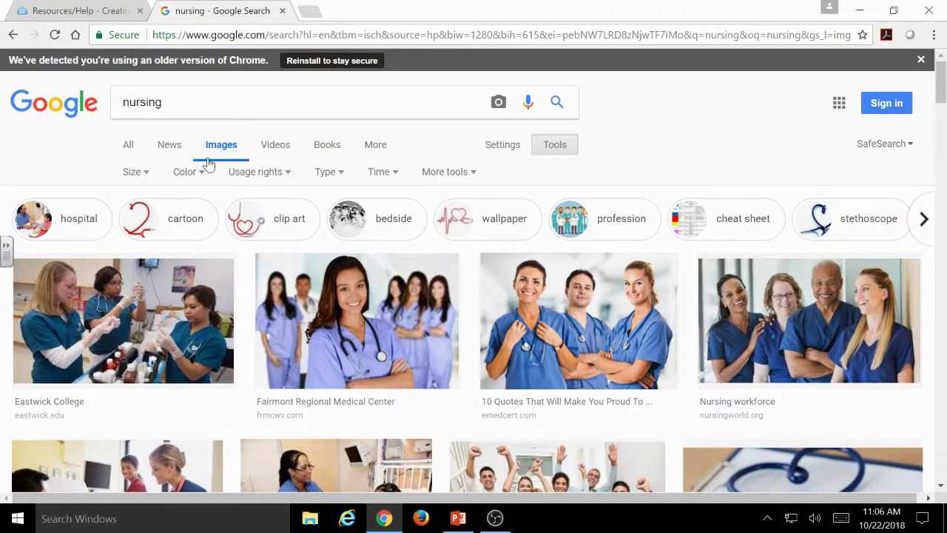
left_click(138, 175)
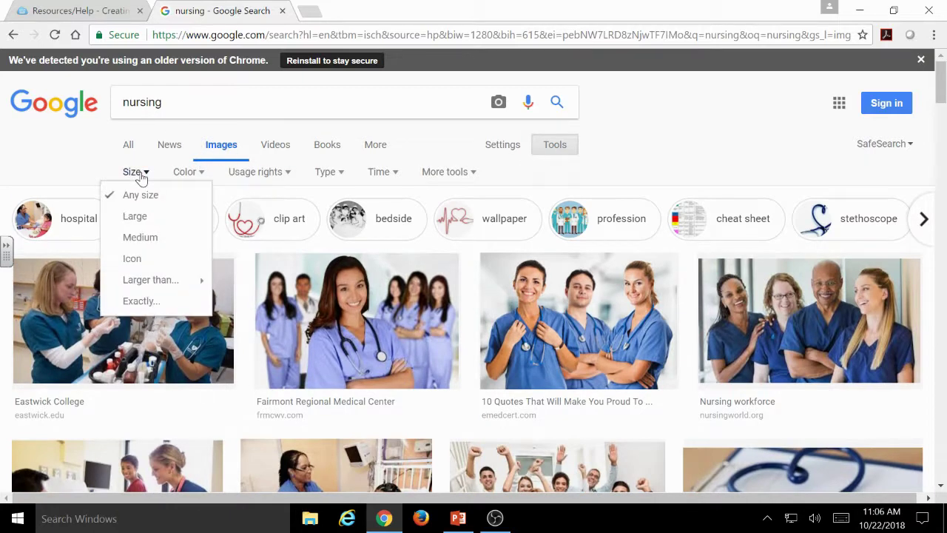
left_click(134, 218)
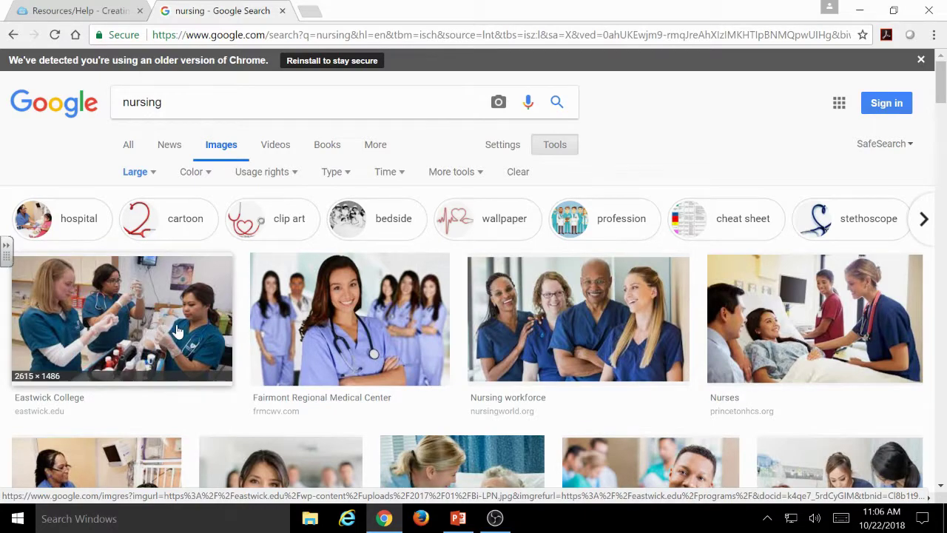
scroll(803, 333, "down", 2)
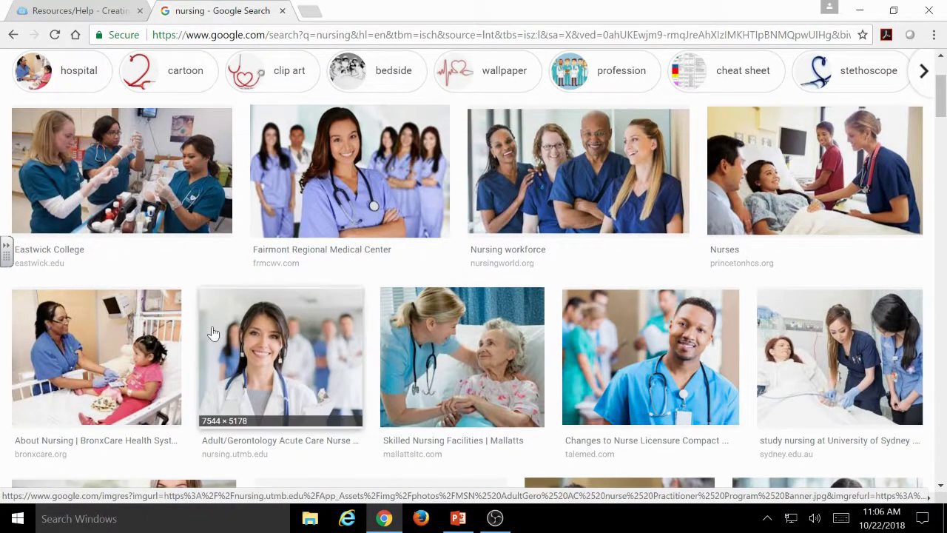
scroll(133, 325, "down", 3)
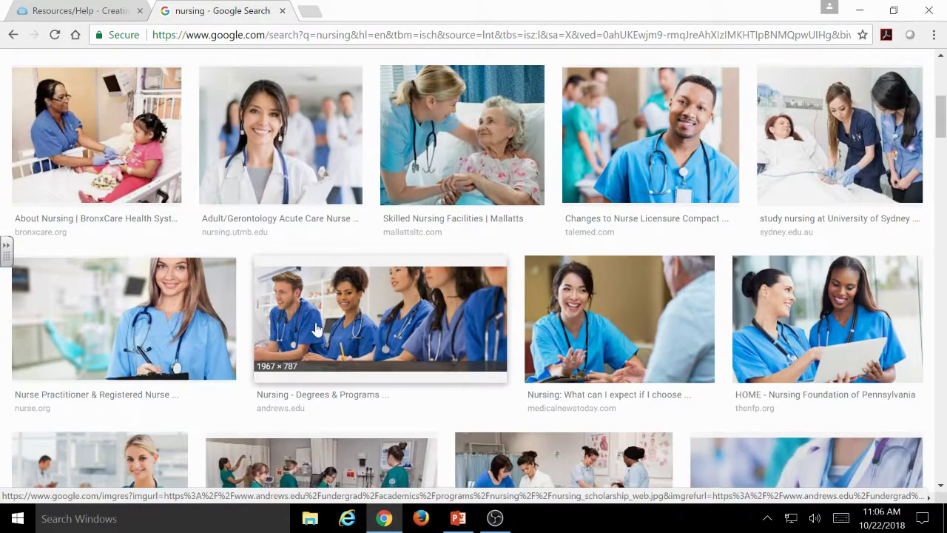
scroll(782, 341, "down", 2)
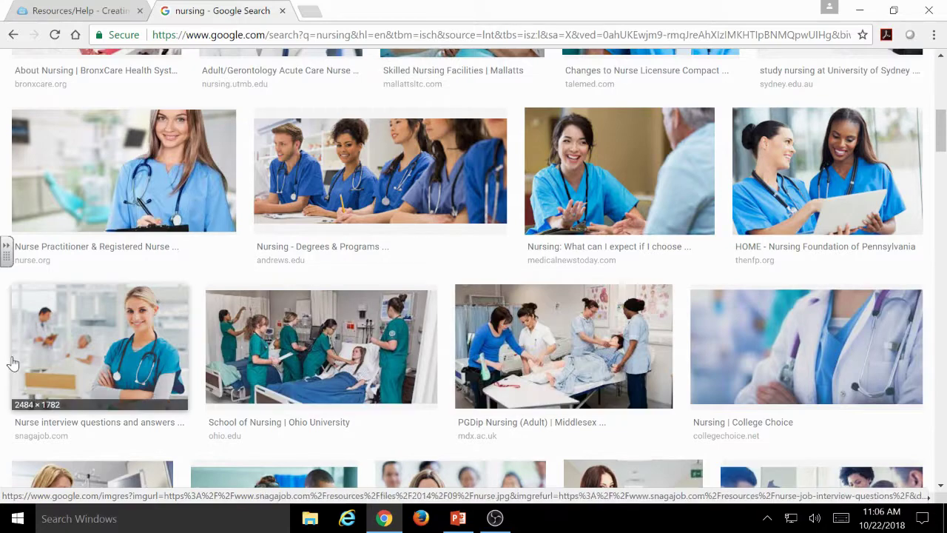
scroll(79, 325, "down", 2)
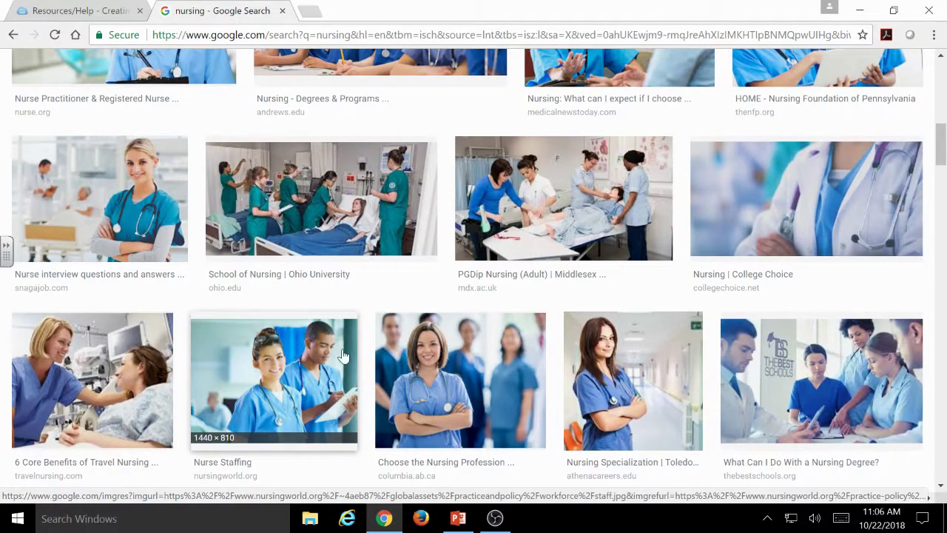
scroll(806, 318, "down", 4)
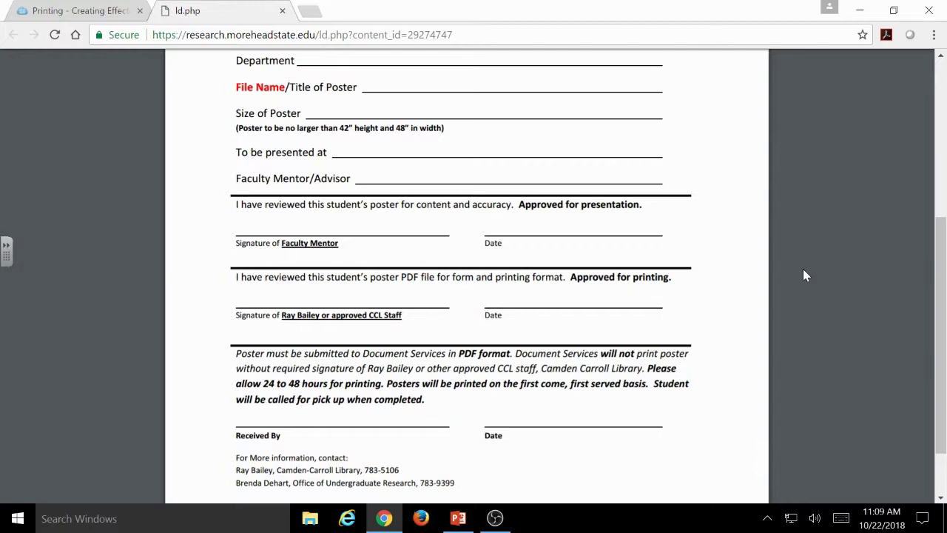
Save the poster as an Adobe PDF, keeping the file name UCF_Poster.
left_click(458, 518)
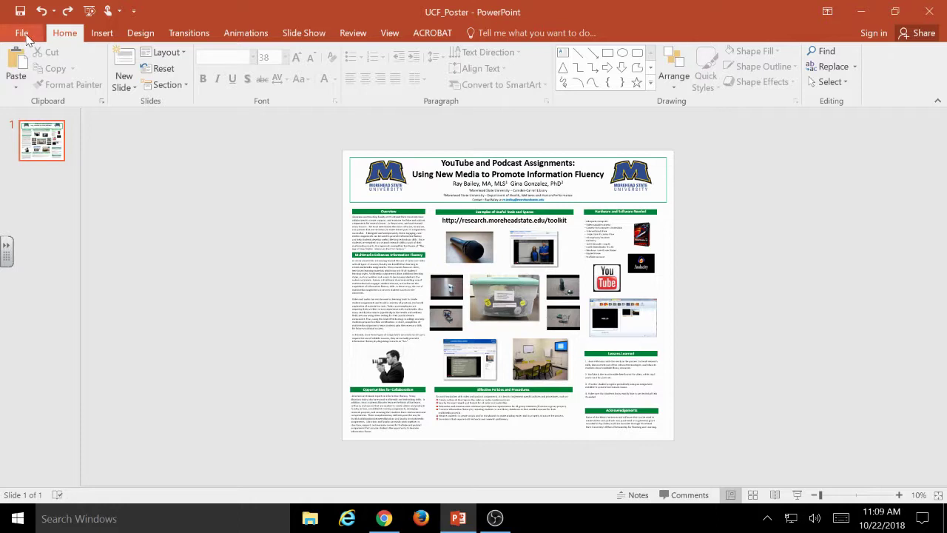
left_click(22, 33)
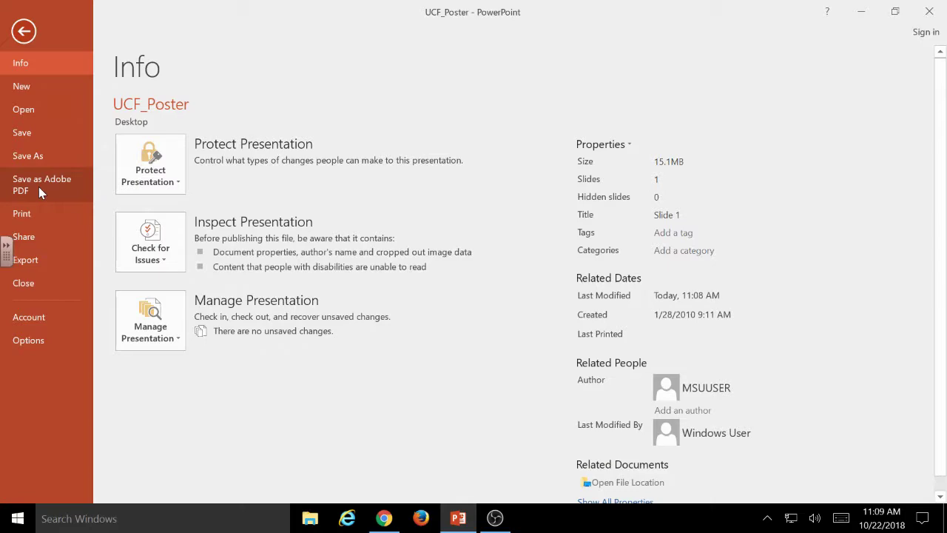
left_click(40, 191)
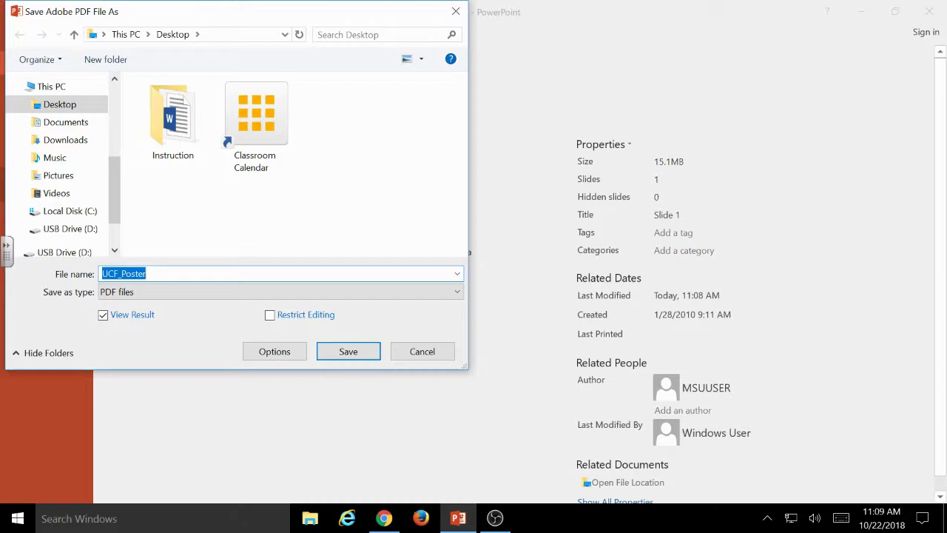
key("End")
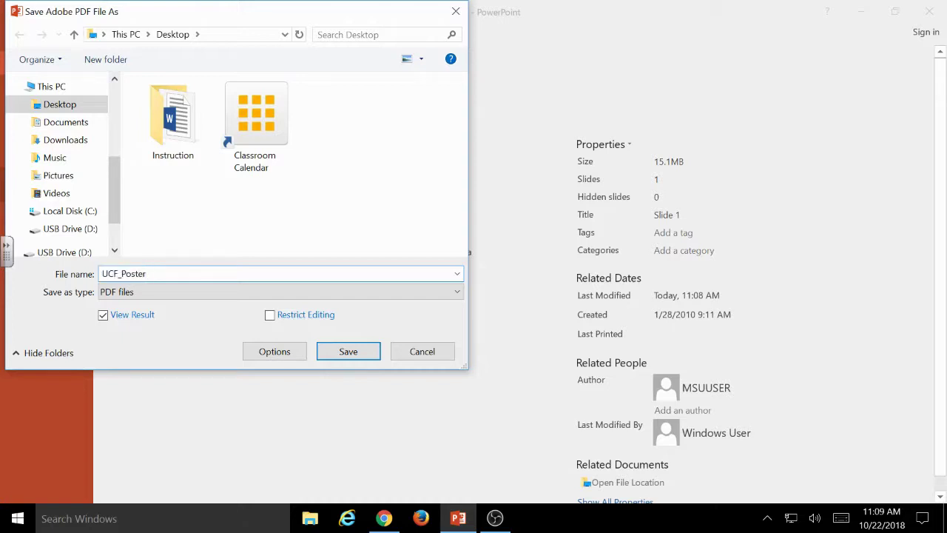
left_click(346, 352)
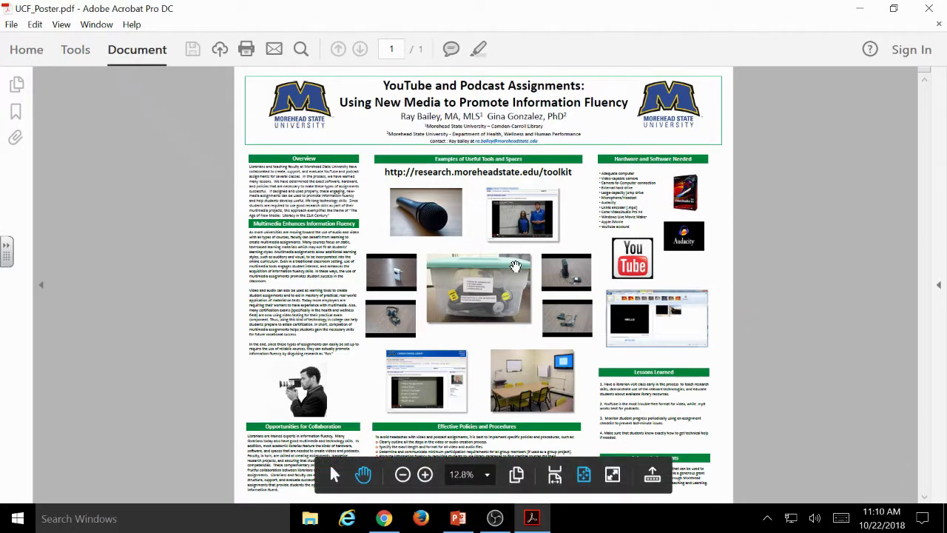
View UCF_Poster.pdf at 100% in Acrobat, panning across logo and title, then return to PowerPoint.
left_click(488, 475)
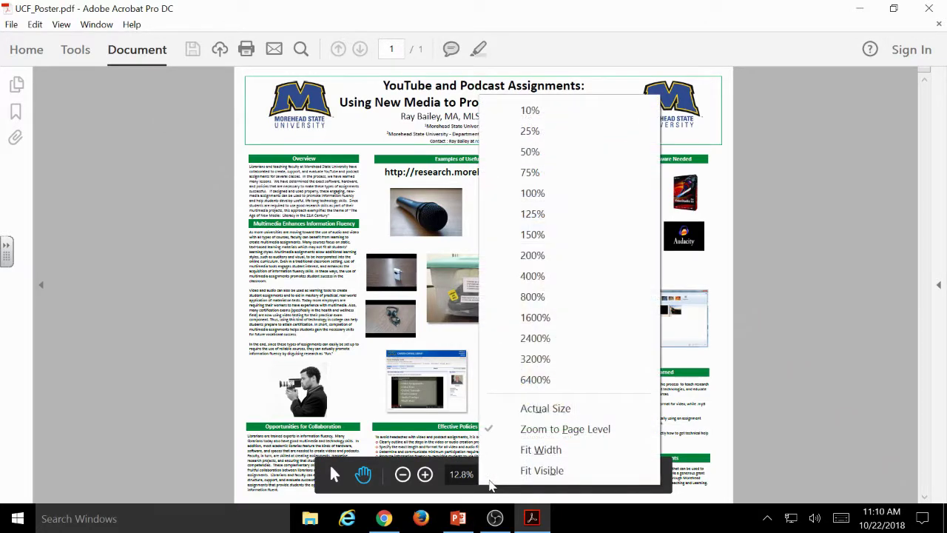
left_click(542, 197)
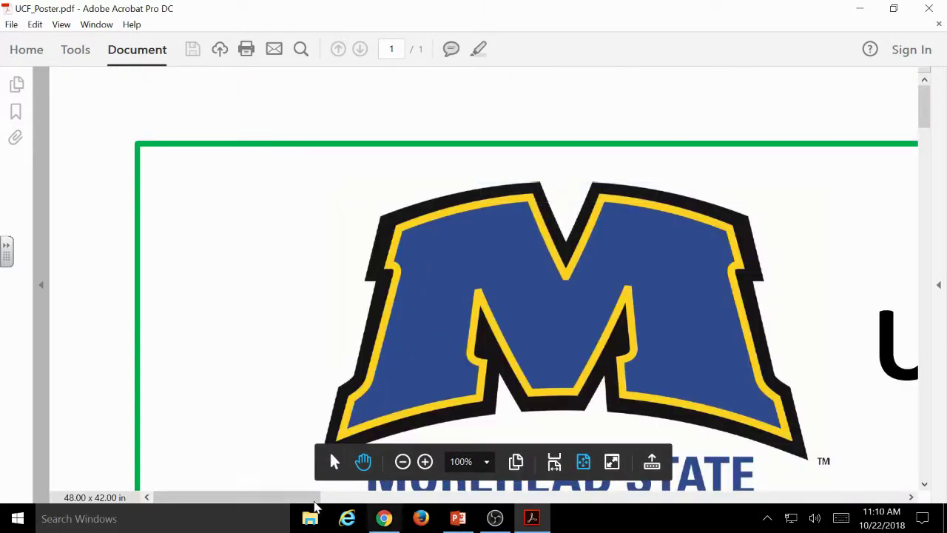
left_click_drag(287, 505, 799, 510)
scroll(787, 339, "down", 3)
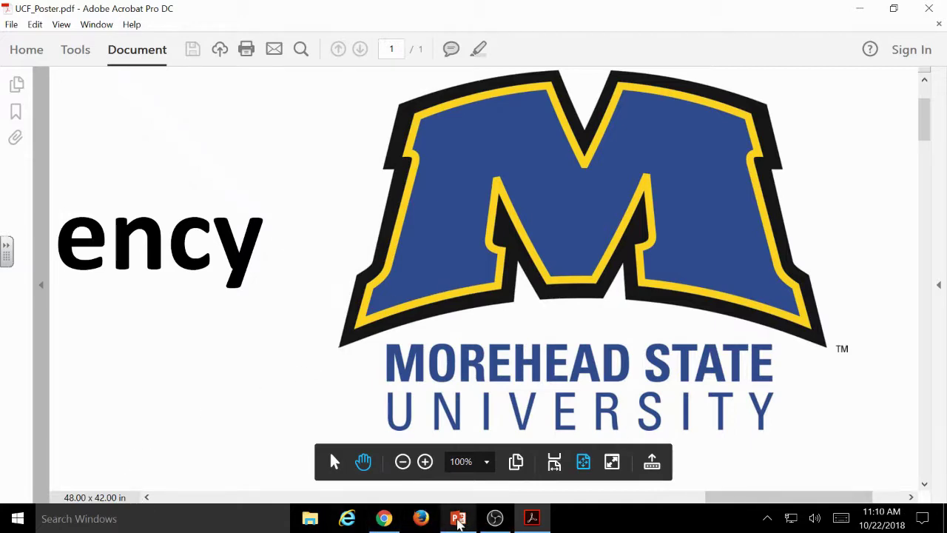
left_click(458, 518)
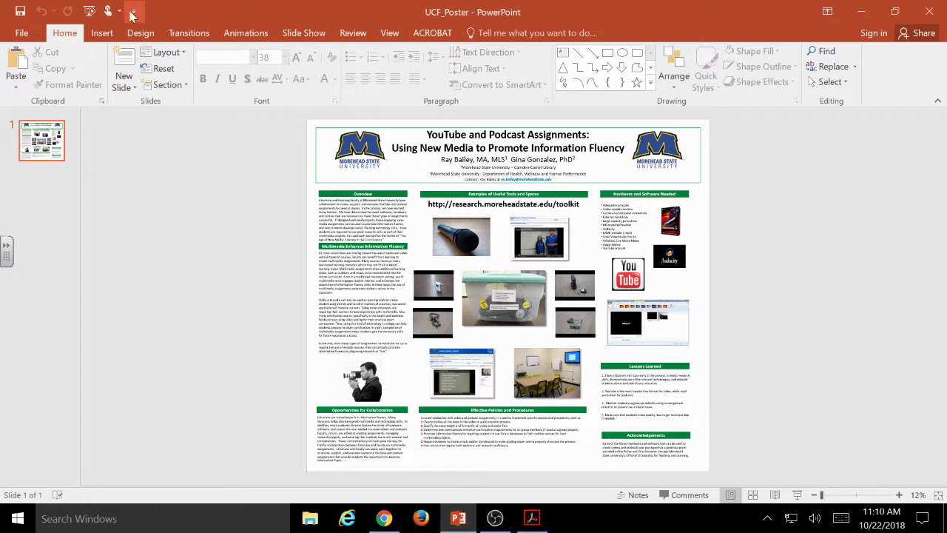
Confirm the custom slide size reads 48 in by 42 in, cancel, and minimize PowerPoint.
left_click(137, 33)
left_click(812, 95)
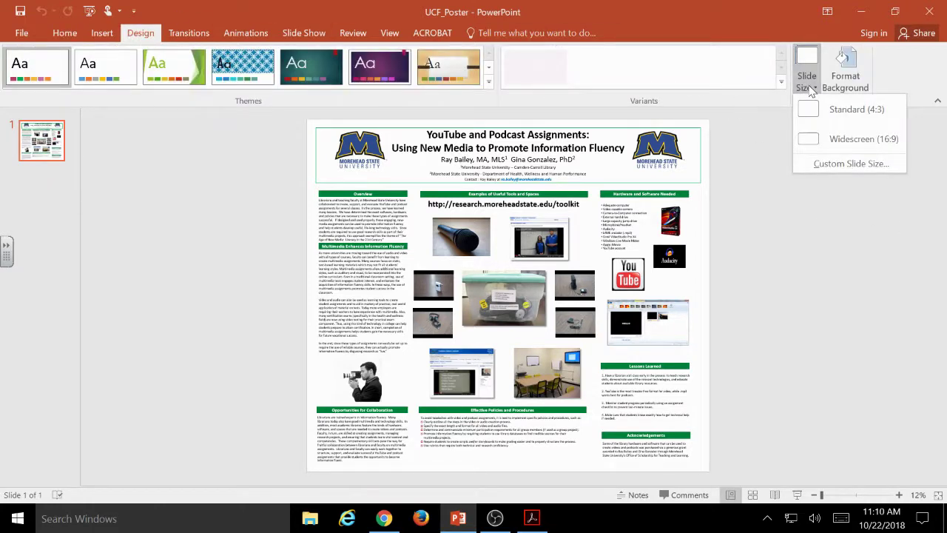
left_click(850, 166)
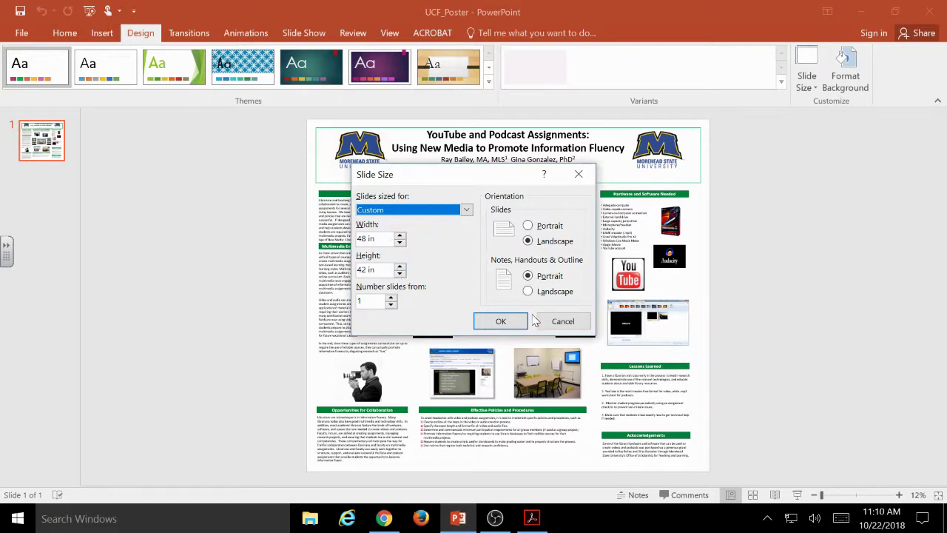
left_click(553, 323)
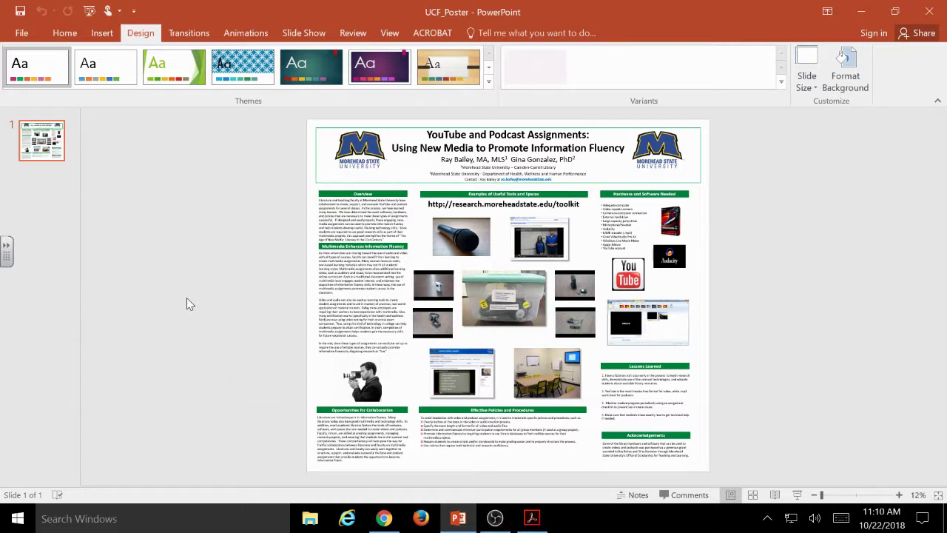
left_click(861, 11)
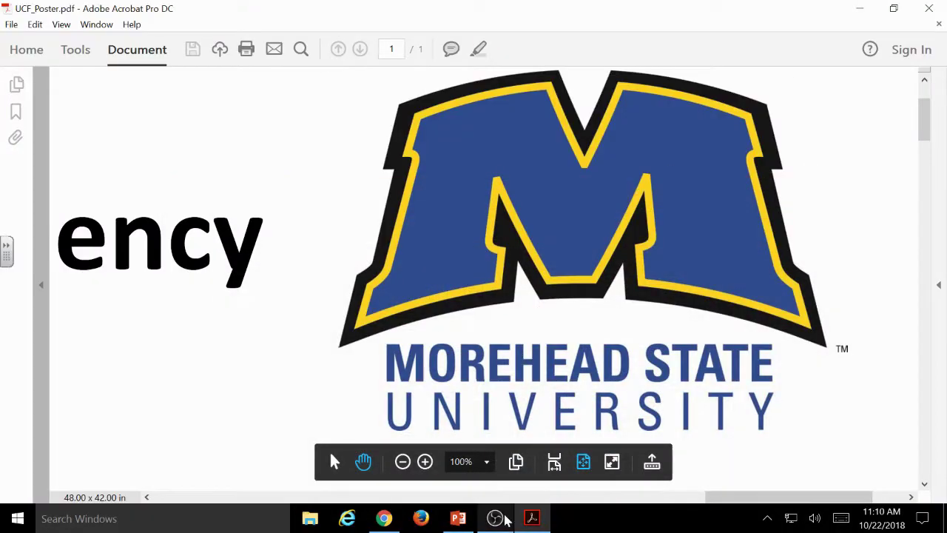
Close the printing approval form tab and browse the Library Associate and Librarian contact cards.
left_click(383, 518)
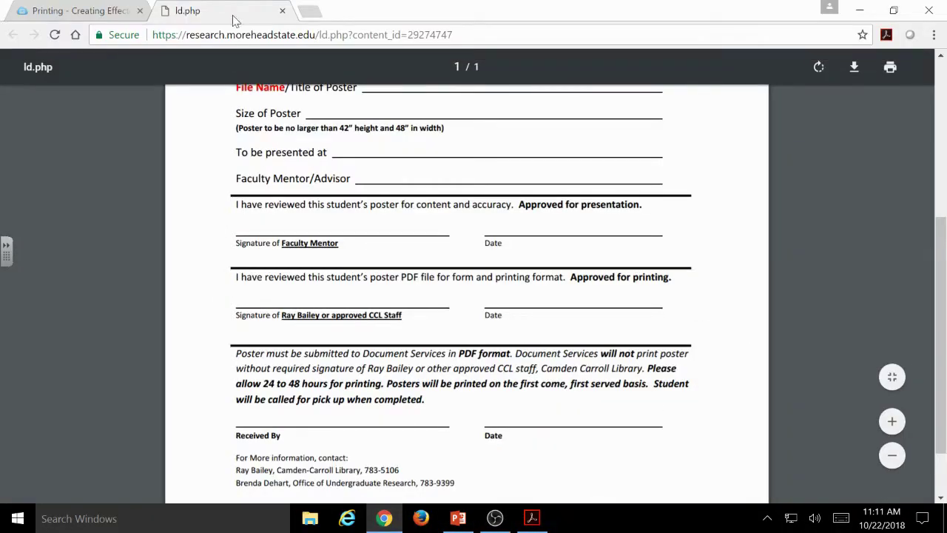
left_click(281, 11)
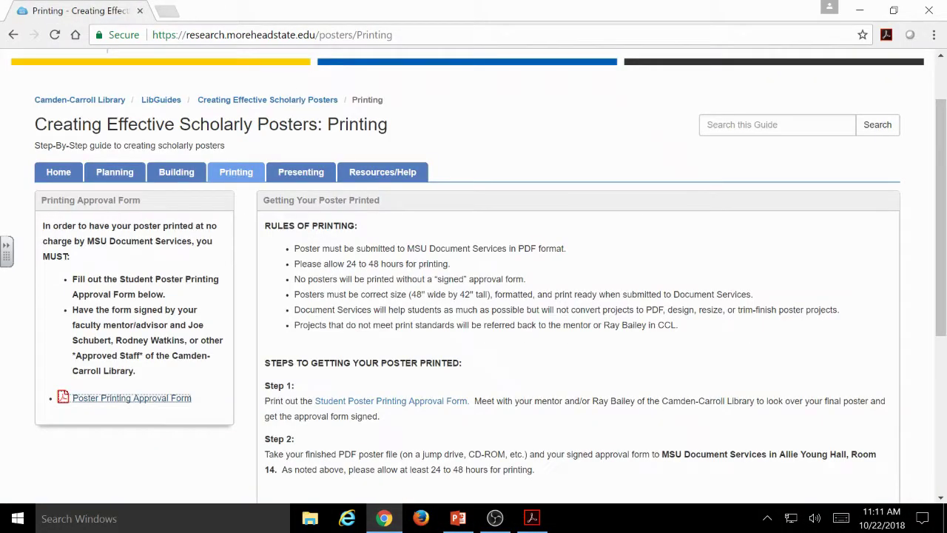
left_click(366, 172)
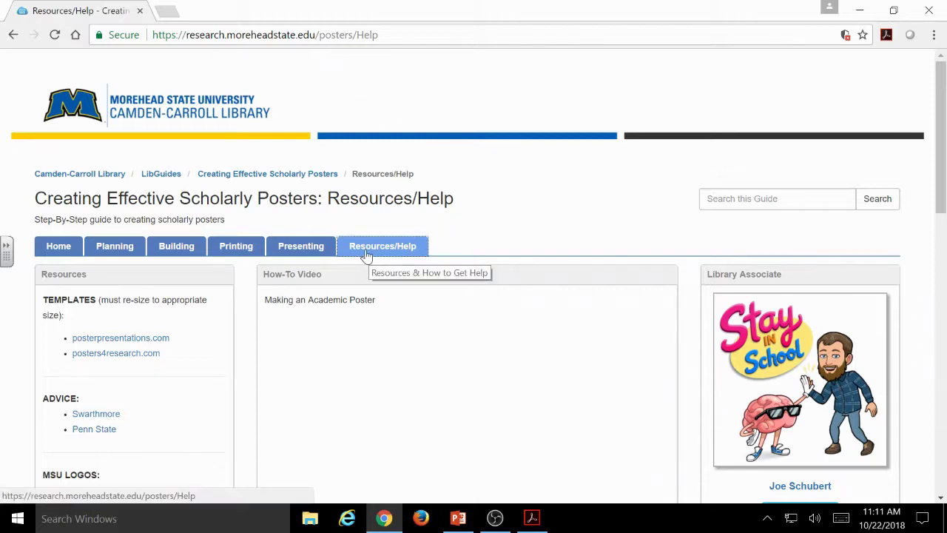
scroll(917, 204, "down", 3)
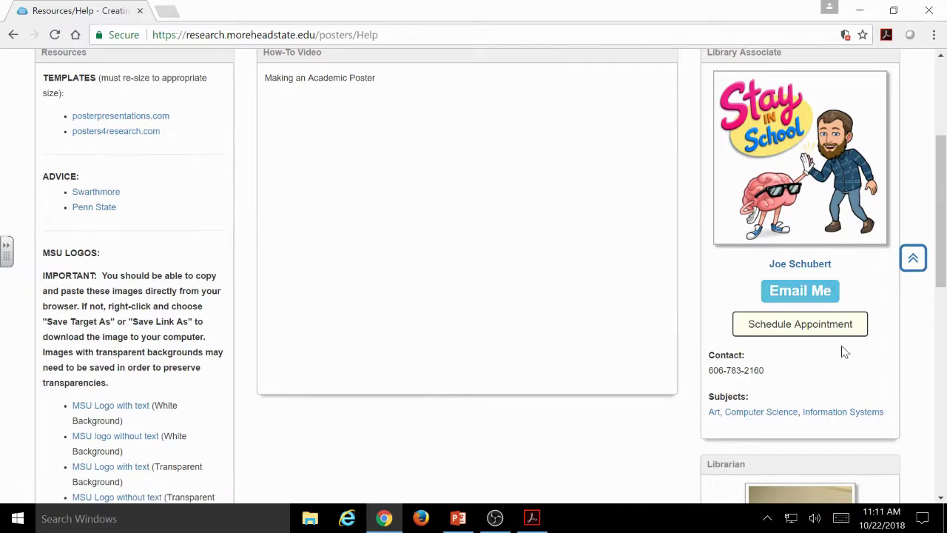
scroll(898, 330, "down", 5)
scroll(891, 379, "down", 2)
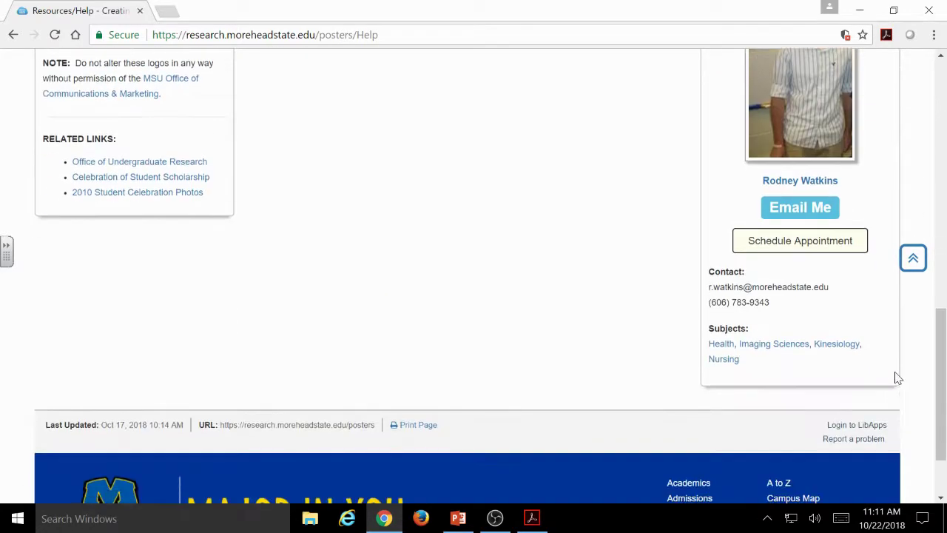
scroll(901, 366, "up", 5)
scroll(903, 364, "up", 2)
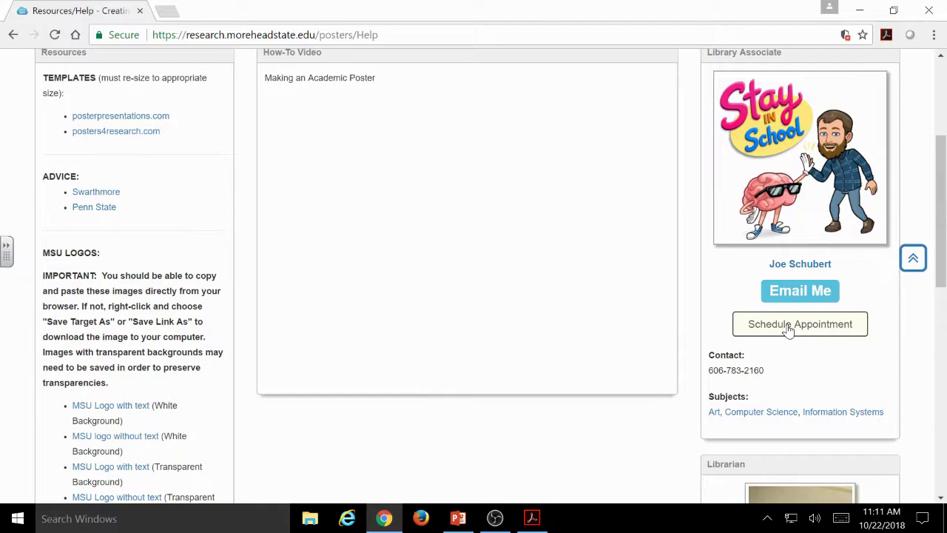
scroll(857, 376, "down", 4)
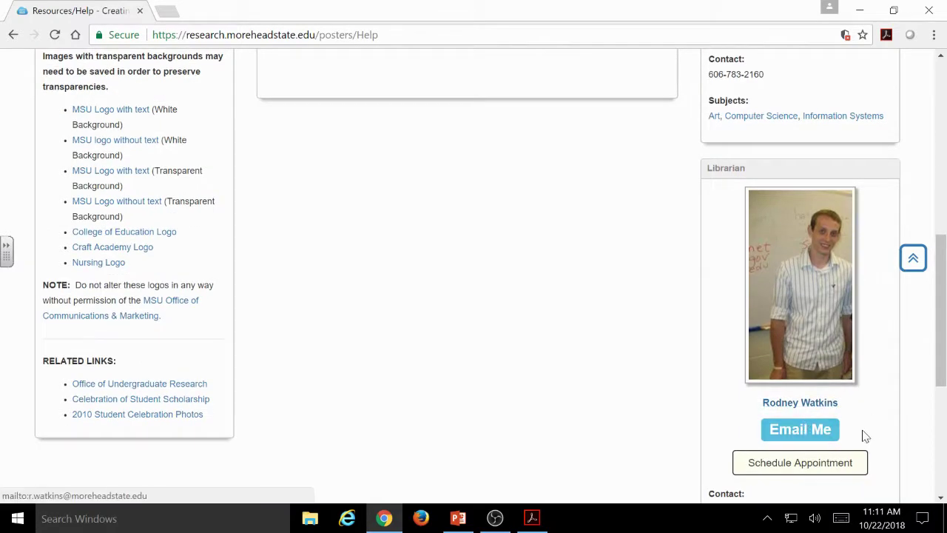
scroll(871, 421, "up", 3)
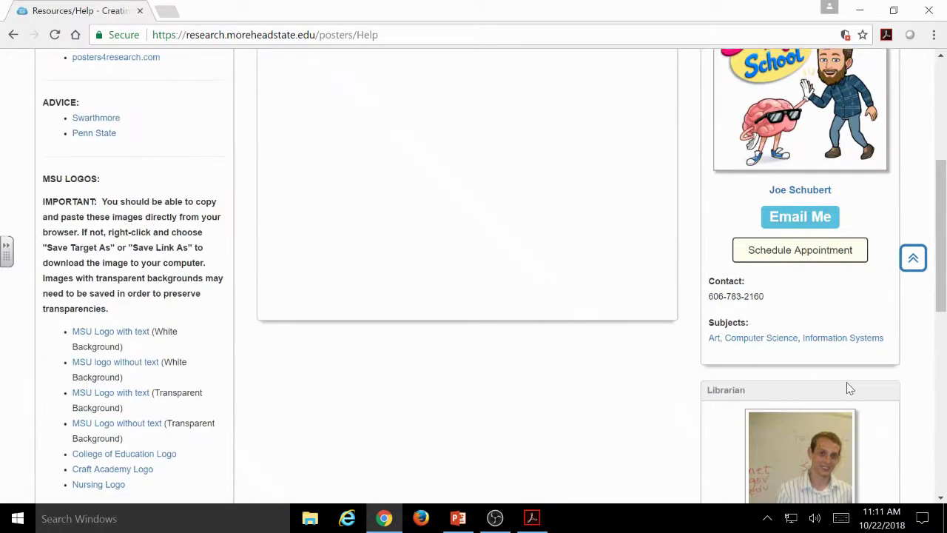
Choose a library help appointment slot for Thursday, October 25, 2018 at 1:30pm.
left_click(796, 252)
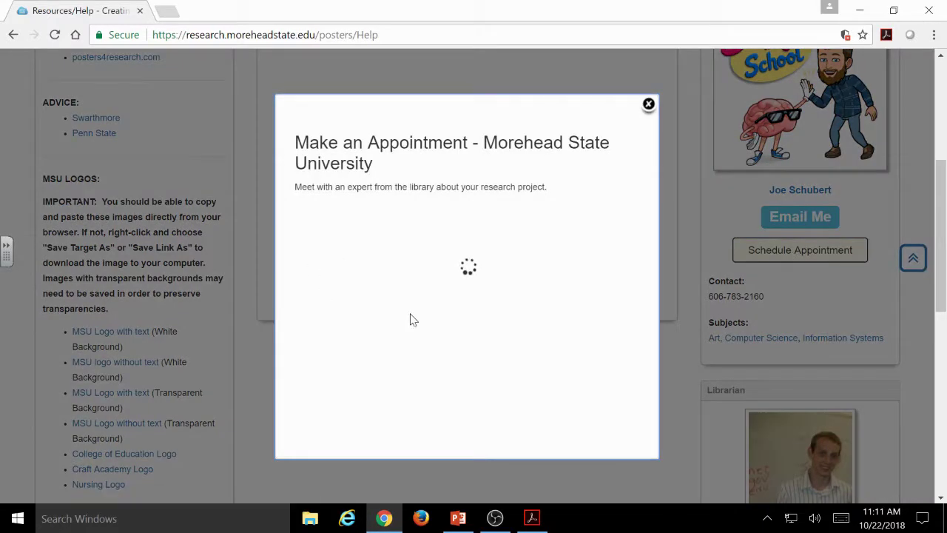
scroll(501, 223, "down", 3)
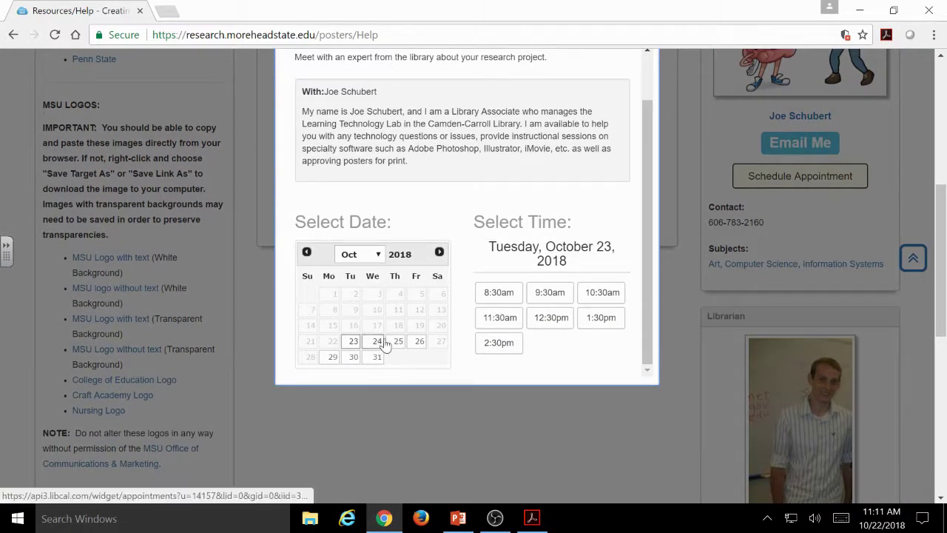
left_click(397, 342)
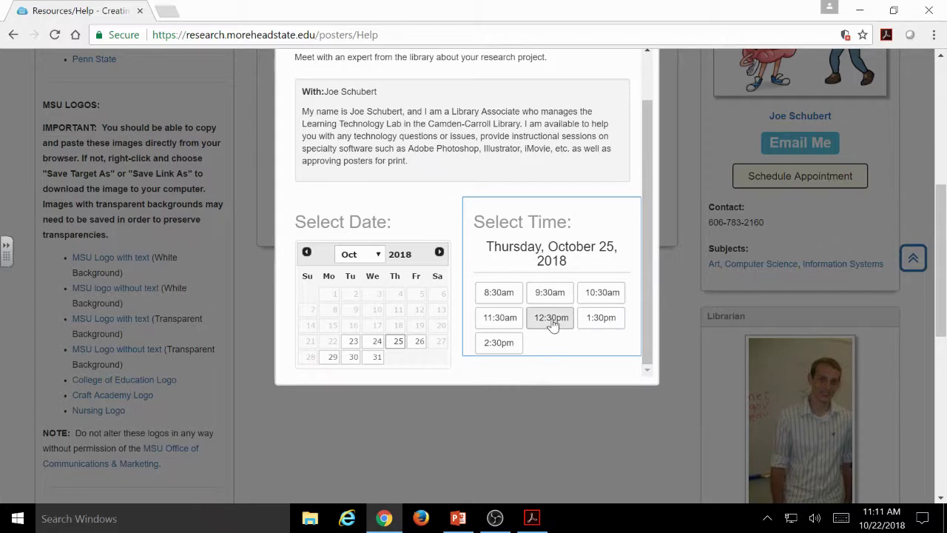
left_click(583, 321)
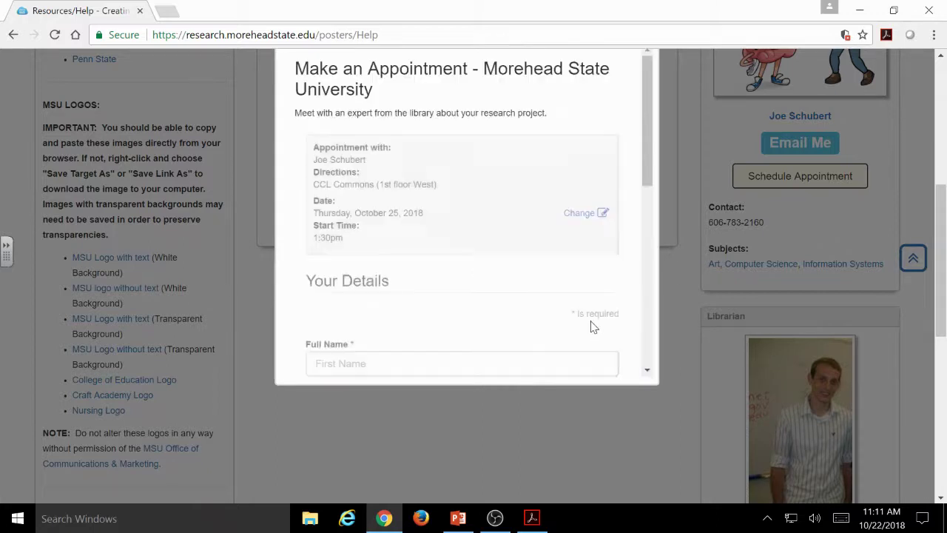
Look through the MSU status options without choosing one, then submit the appointment request.
scroll(447, 225, "down", 3)
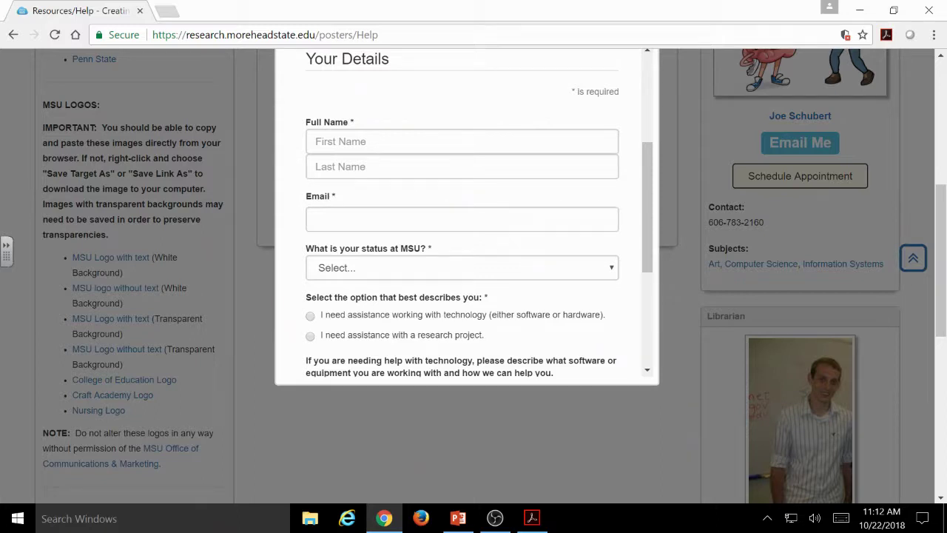
scroll(391, 197, "down", 1)
left_click(392, 197)
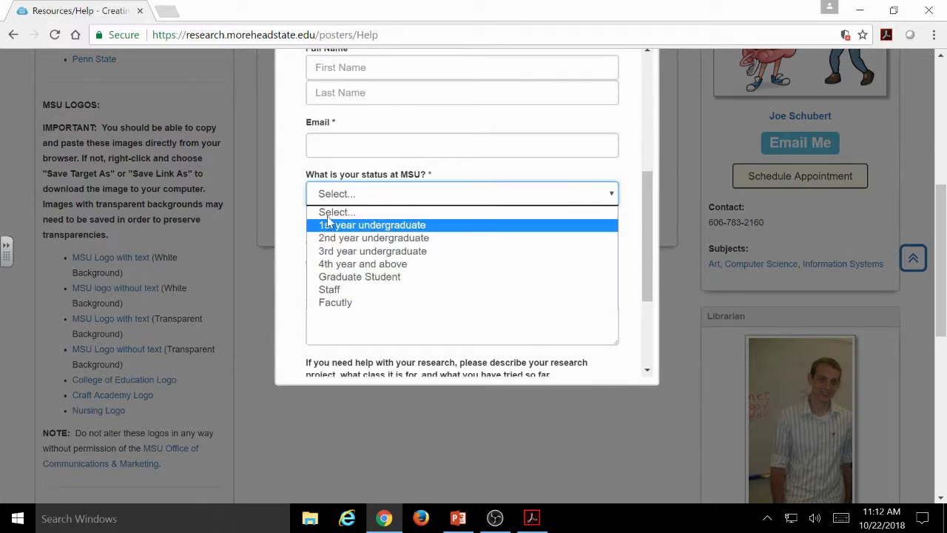
left_click(302, 184)
scroll(303, 186, "down", 2)
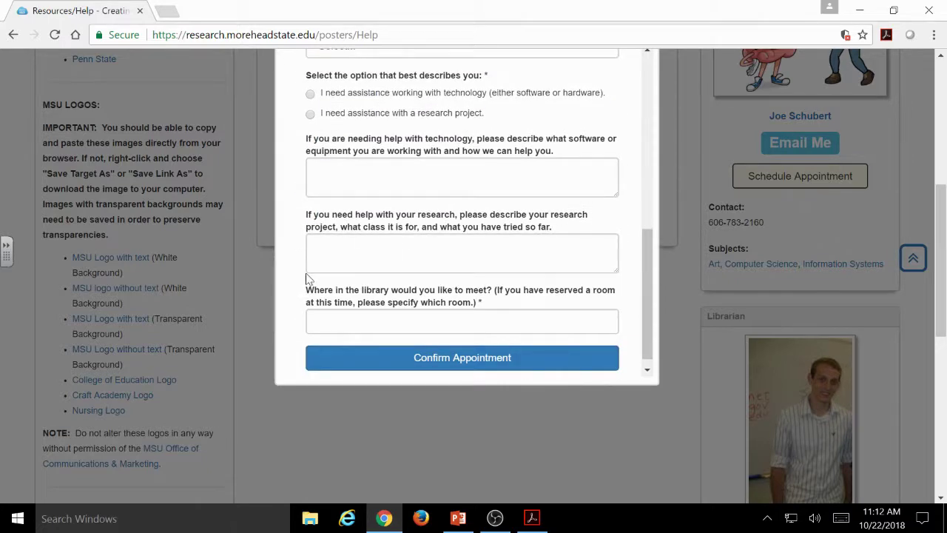
scroll(315, 290, "down", 1)
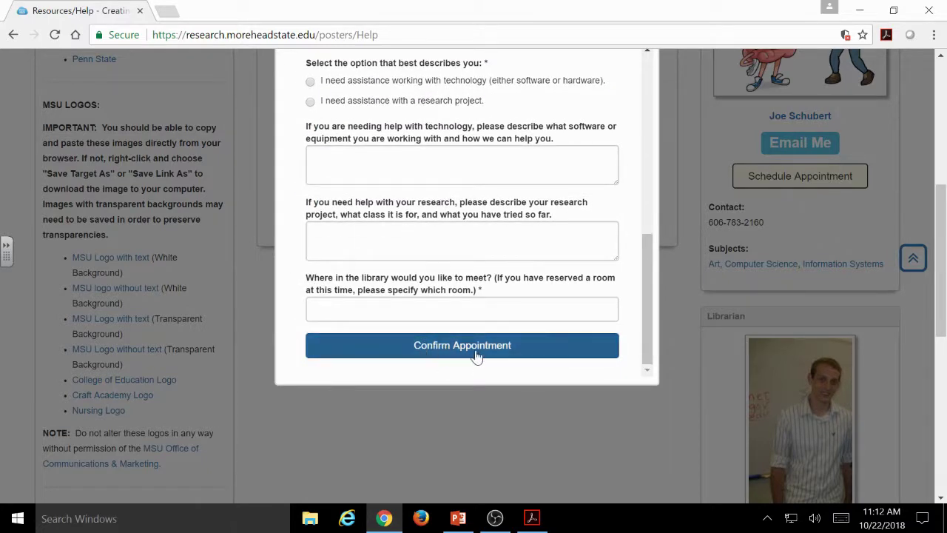
left_click(440, 354)
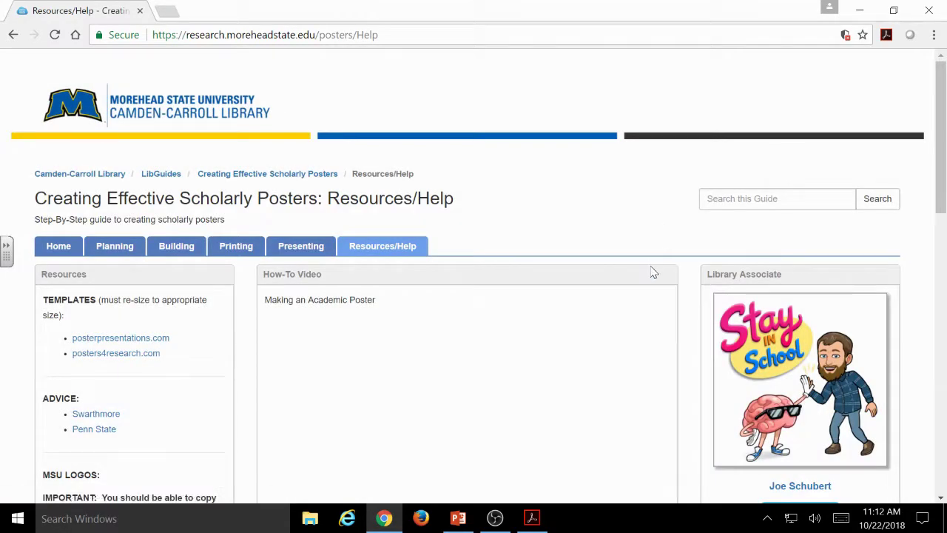
scroll(651, 274, "down", 3)
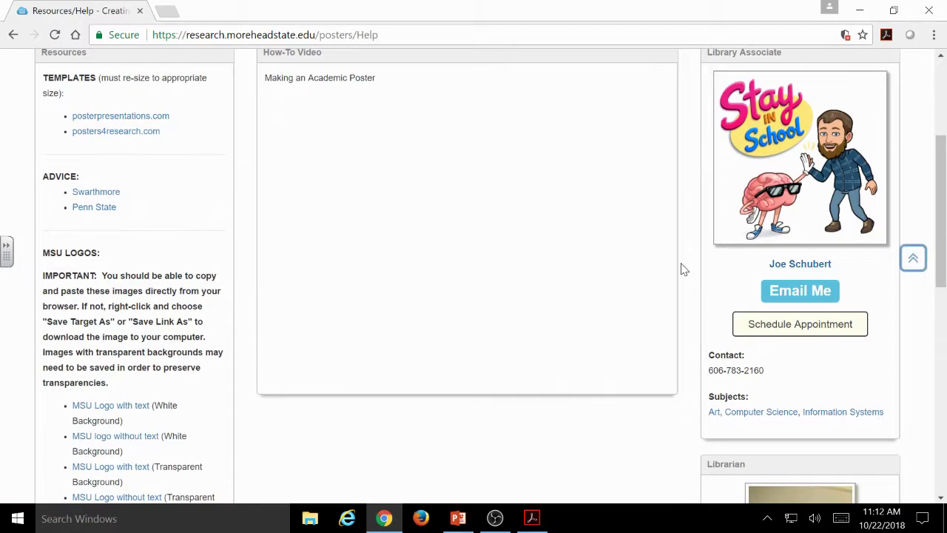
scroll(683, 272, "up", 1)
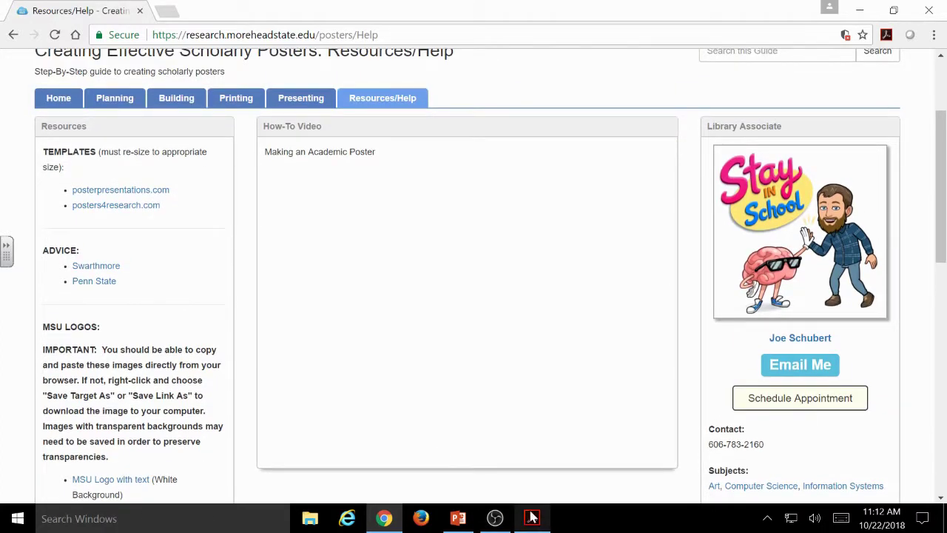
mouse_move(532, 517)
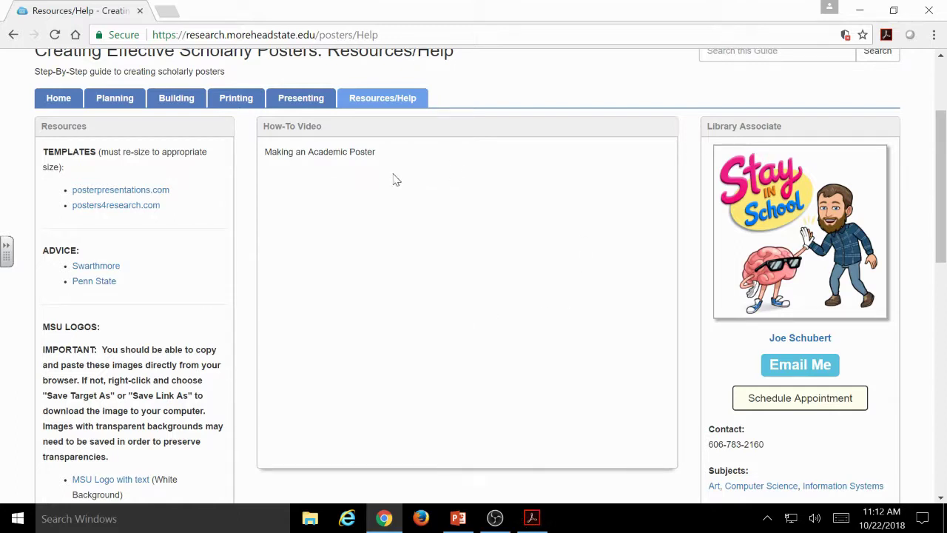
scroll(560, 263, "up", 1)
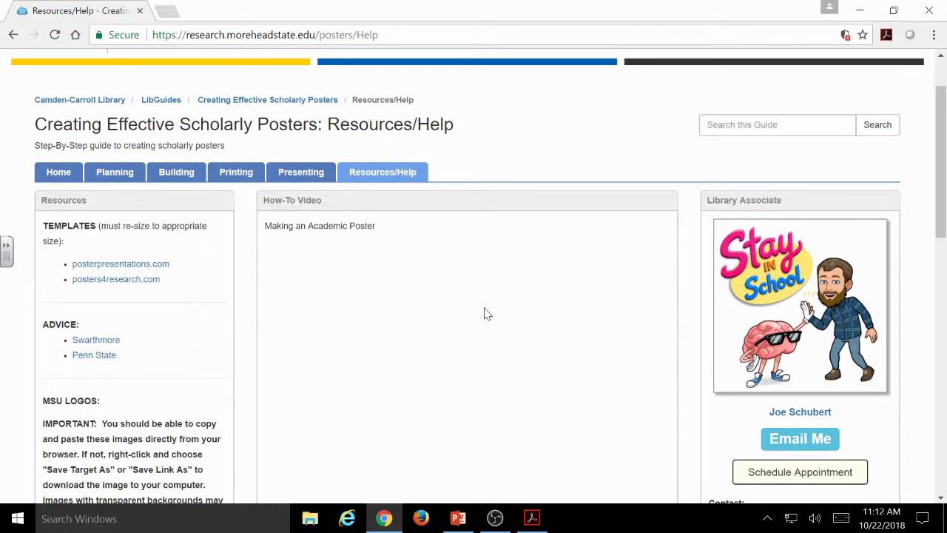
scroll(486, 314, "down", 2)
scroll(428, 325, "up", 1)
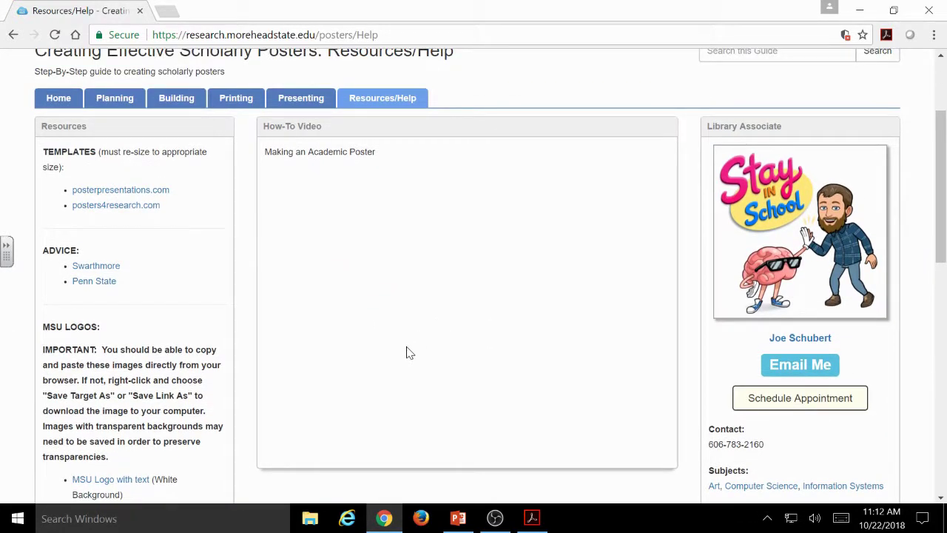